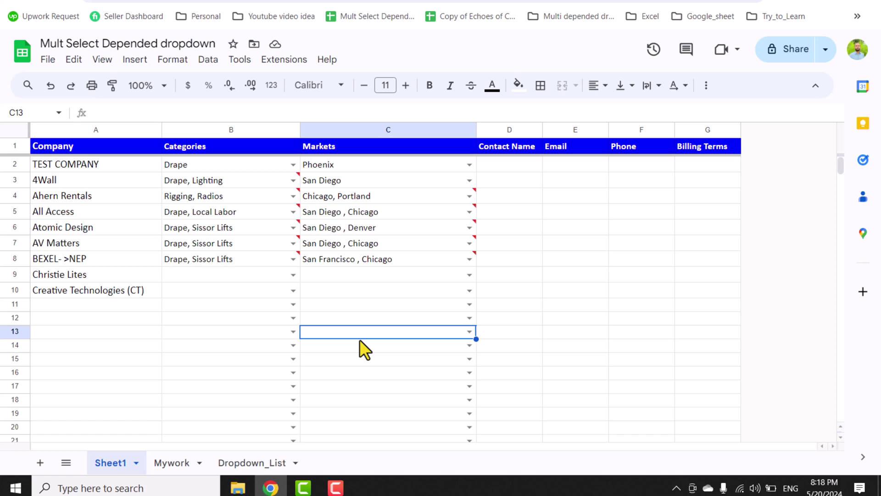
Give Christie Lites in row 9 the categories Drape and Local Labor via the multi-select dropdown
click(292, 274)
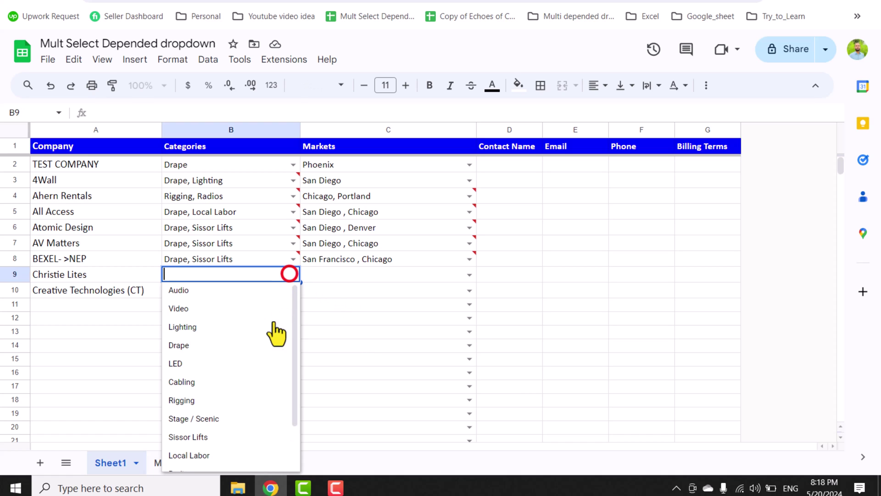
click(265, 338)
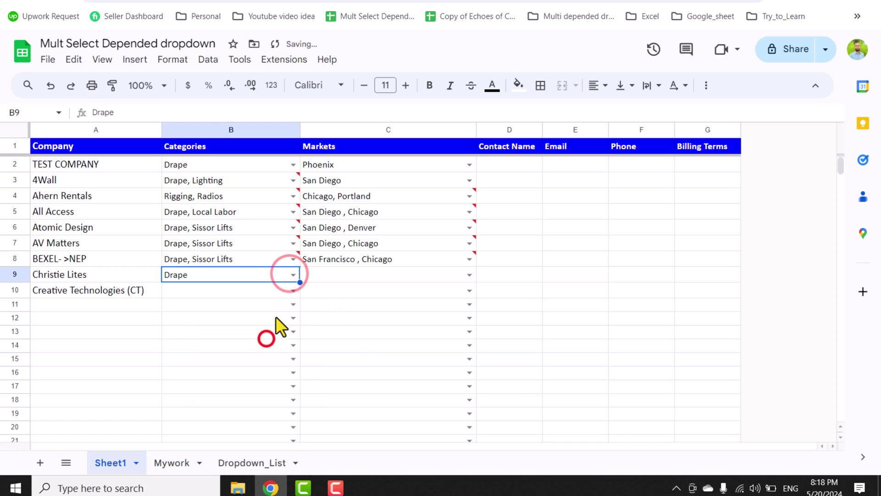
click(292, 274)
click(248, 455)
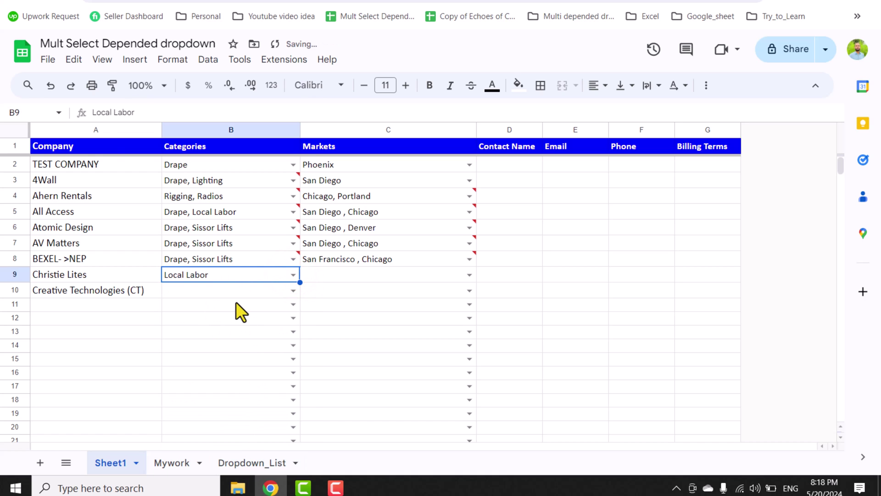
Give Christie Lites the markets Phoenix and Denver from the Markets dropdown
click(468, 275)
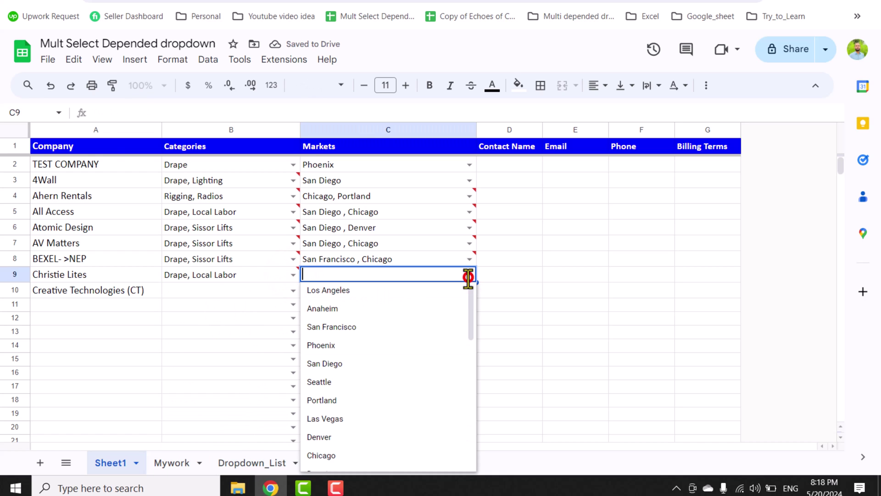
click(438, 353)
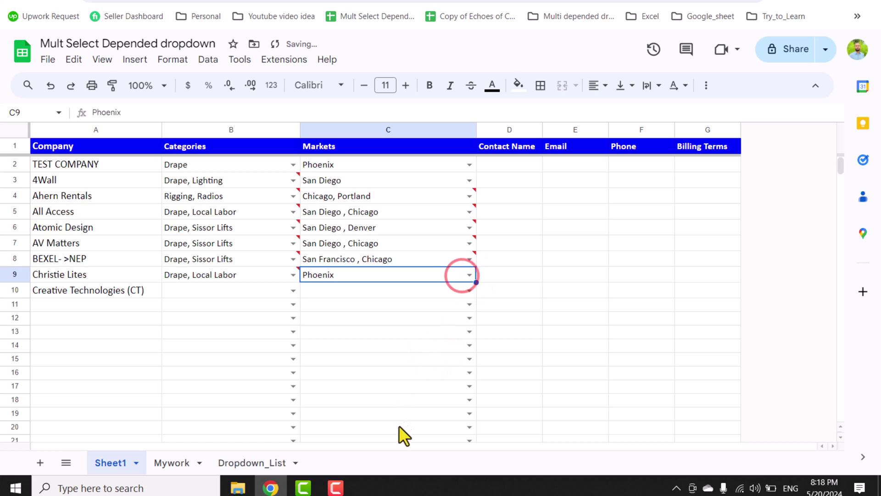
click(469, 274)
click(445, 356)
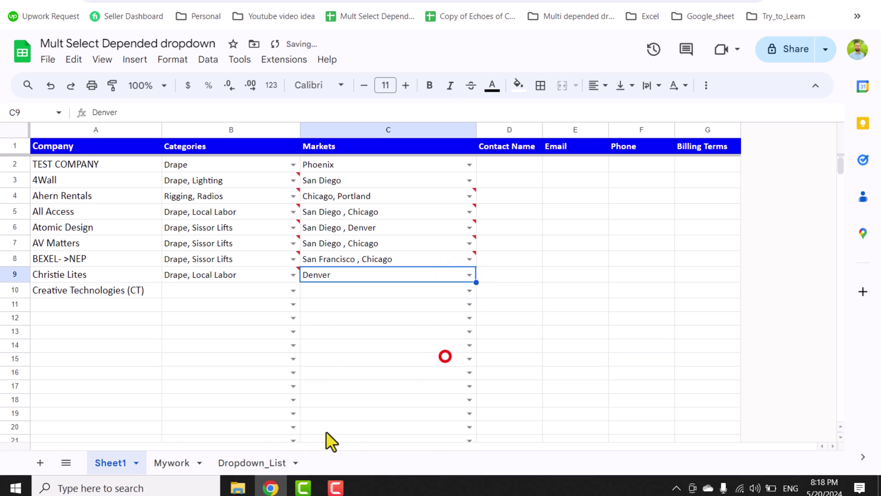
click(180, 461)
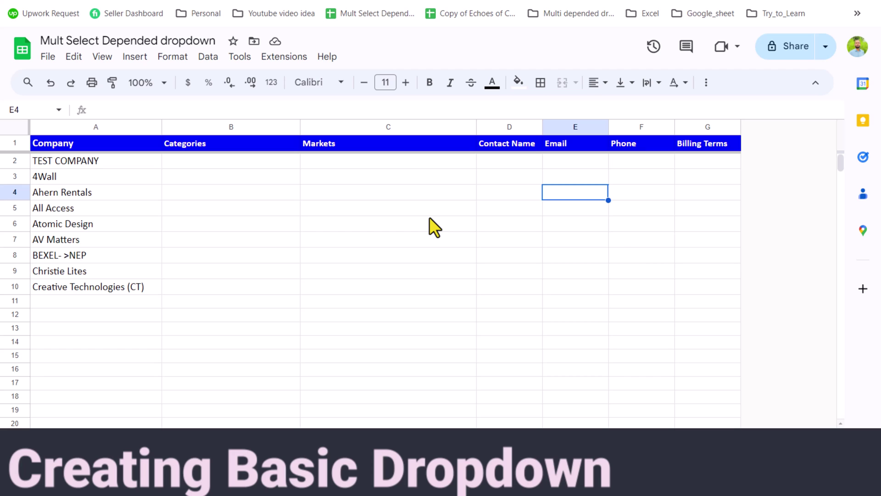
Select the Categories cells B2:B1000 below the header, keeping the top rows in view
click(272, 164)
key(ctrl+shift+Down)
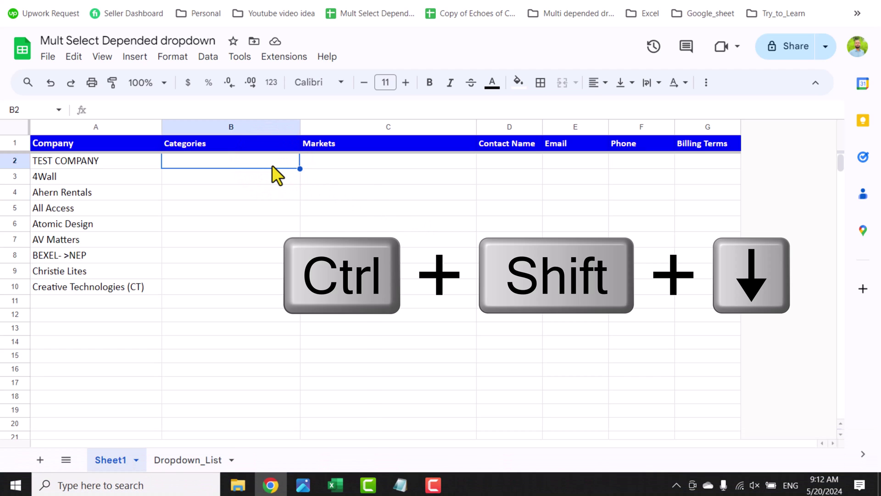
key(ctrl+BackSpace)
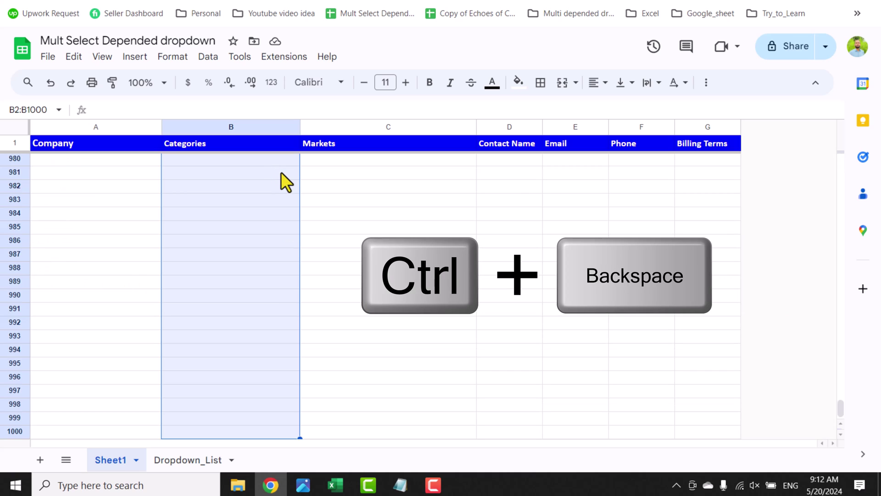
key(ctrl+BackSpace)
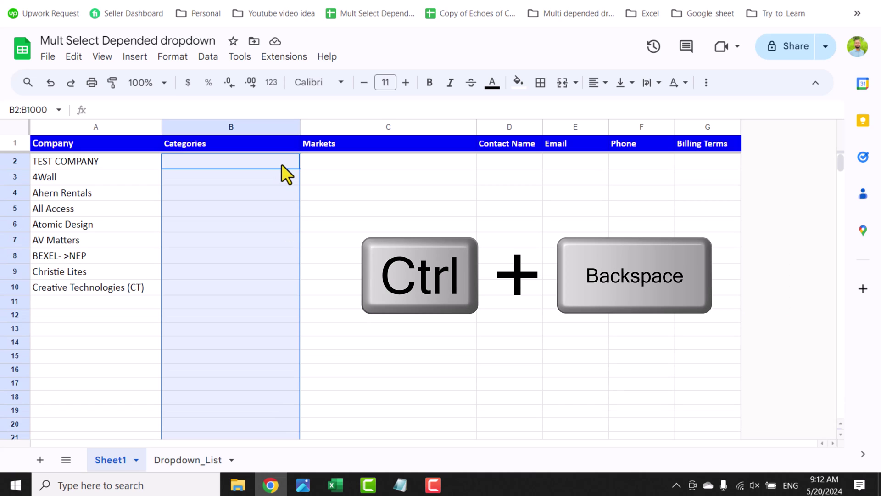
Add a data validation rule for the selection with criteria Drop-down (from a range)
click(208, 58)
click(265, 322)
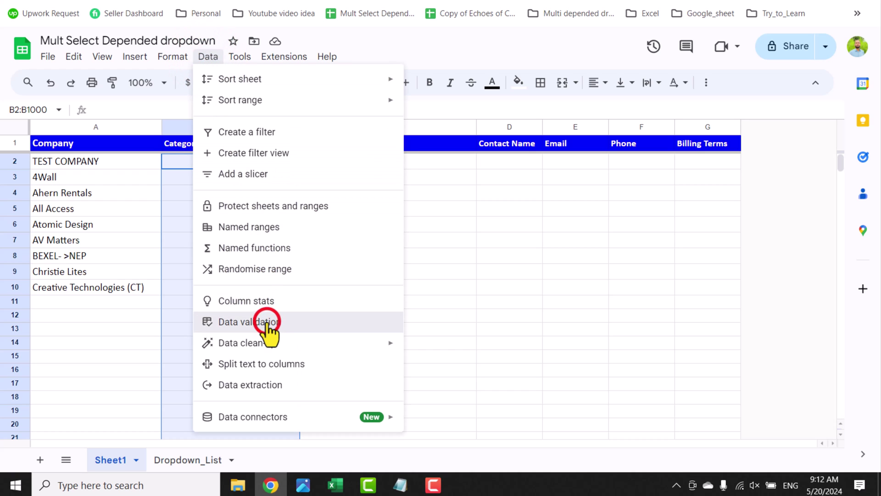
click(799, 129)
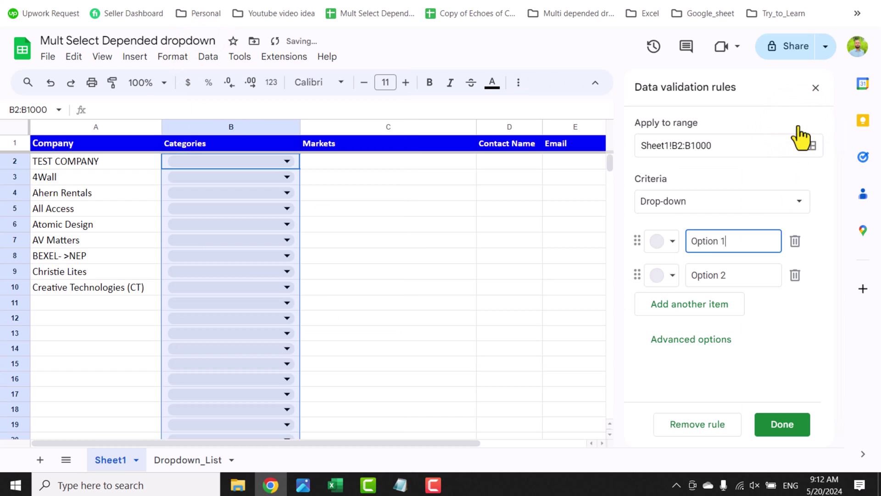
click(724, 212)
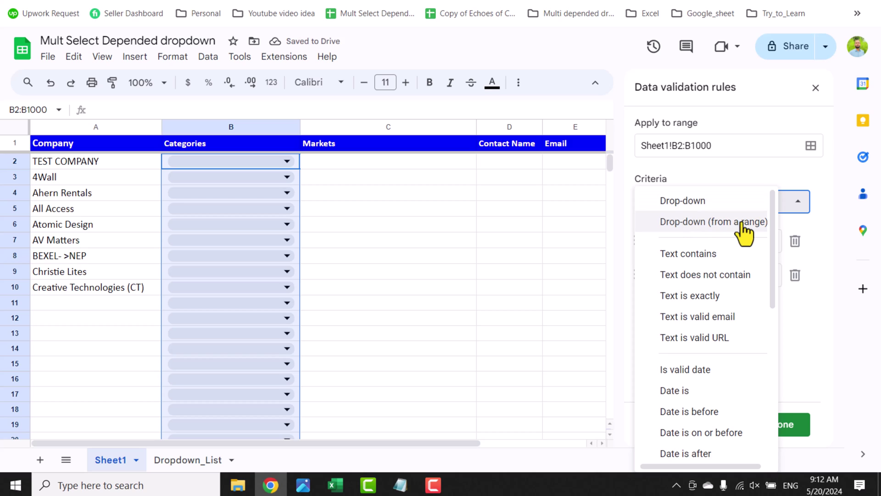
click(736, 222)
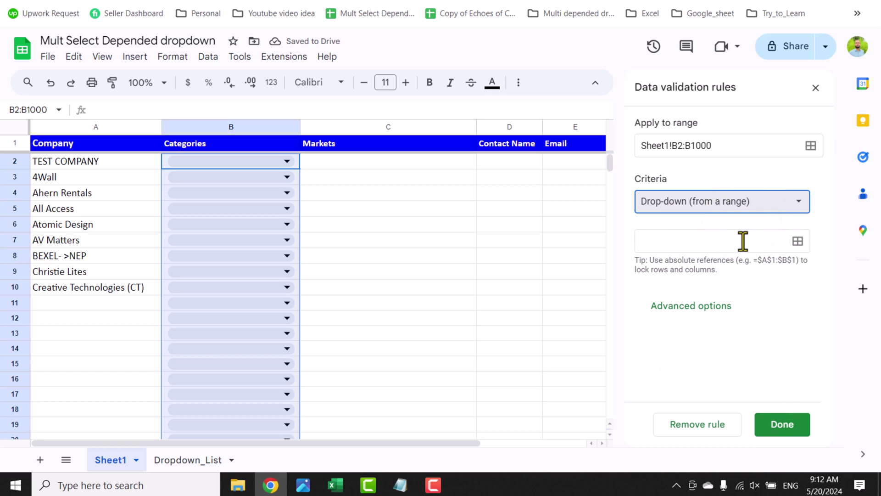
Set the dropdown's source range to Dropdown_List!A2:A, open-ended from Audio downward
click(796, 242)
click(467, 242)
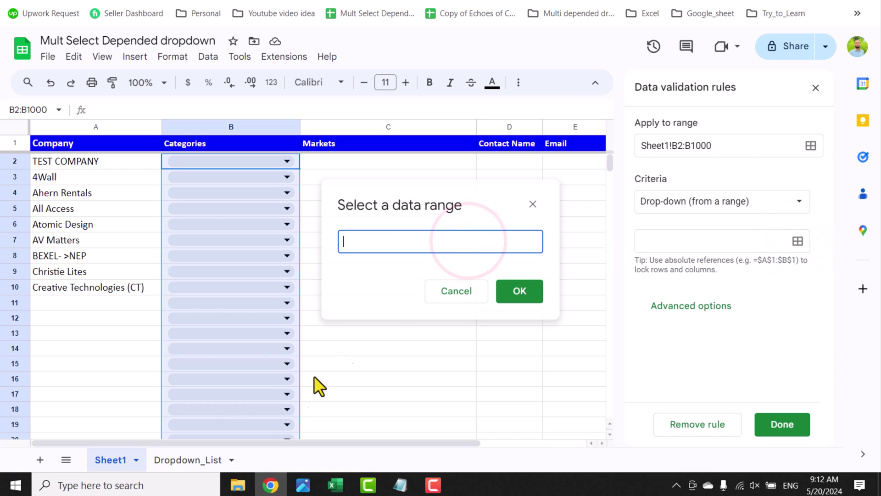
click(180, 467)
click(62, 156)
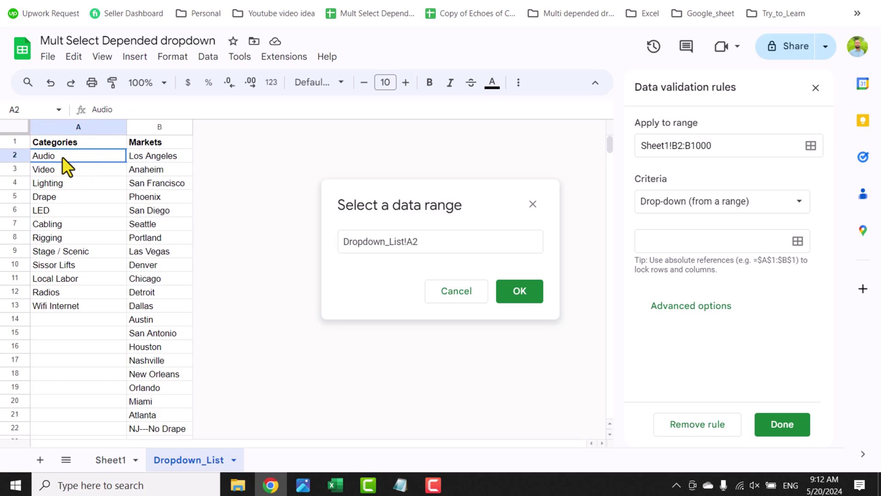
drag(62, 156, 64, 308)
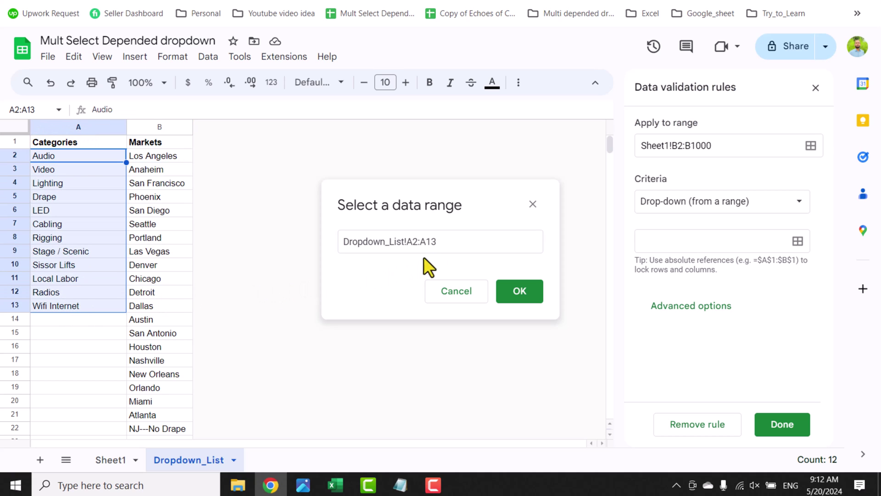
click(448, 242)
key(BackSpace)
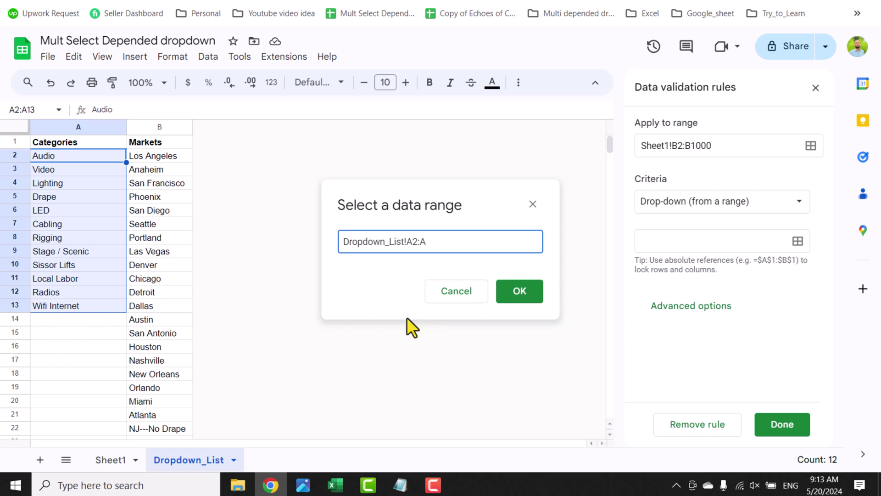
click(532, 303)
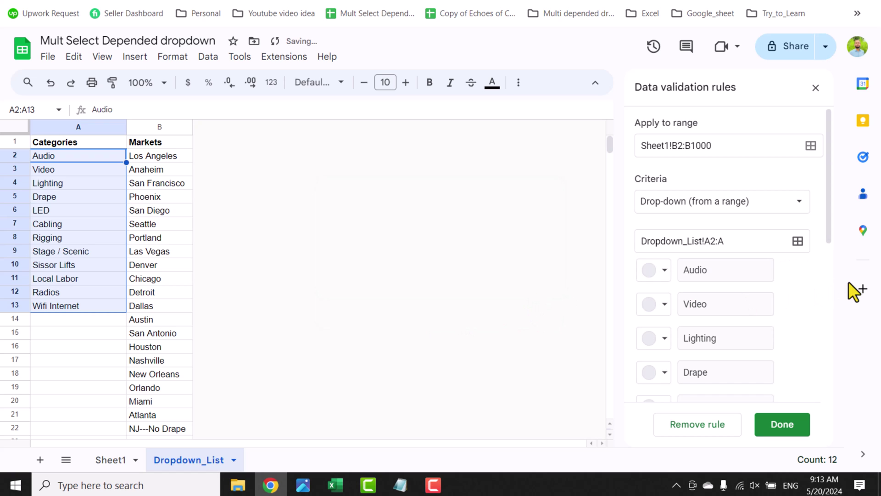
scroll(807, 275, down, 2)
scroll(807, 275, down, 3)
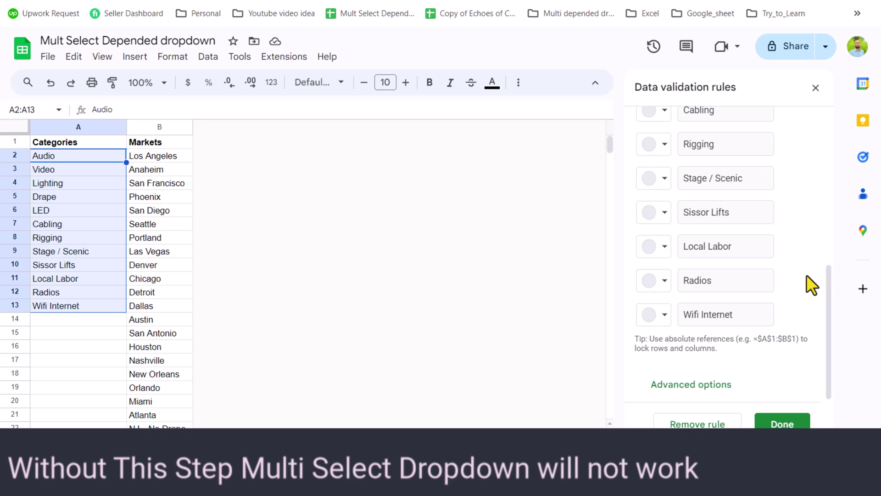
In Advanced options choose Show a warning and Arrow display style, then save the rule with Done
click(719, 386)
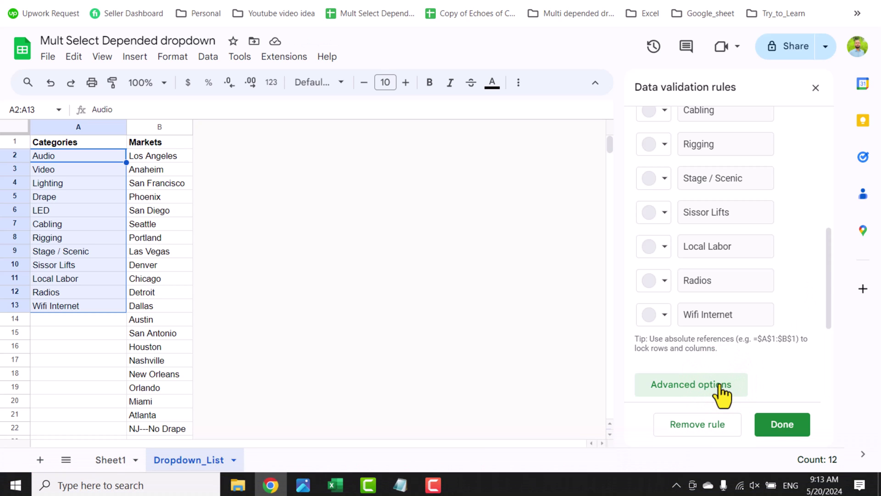
scroll(734, 309, down, 1)
scroll(739, 312, down, 2)
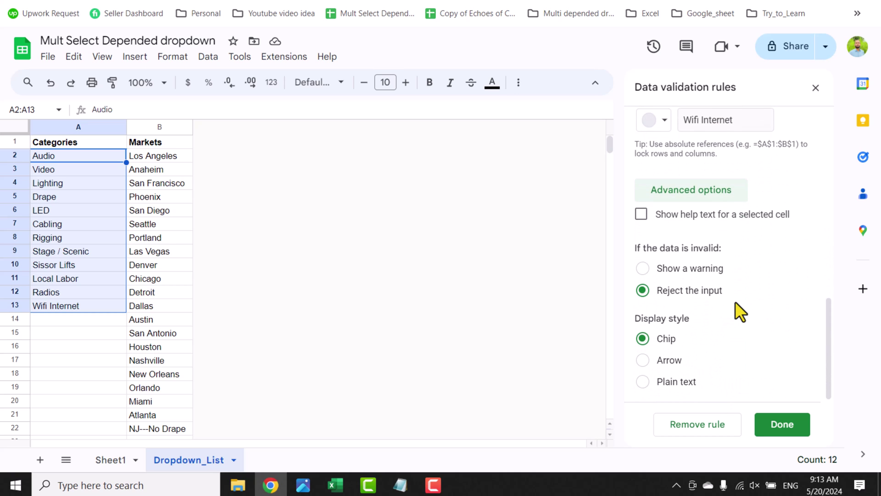
click(681, 268)
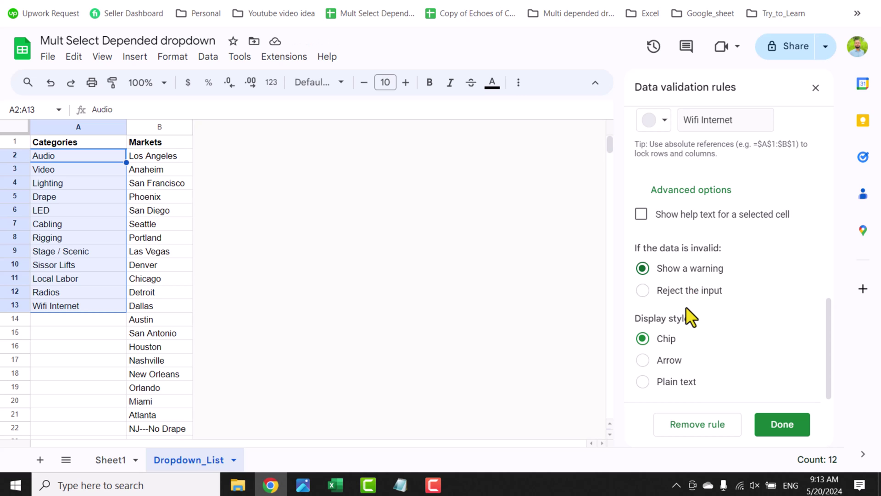
click(670, 359)
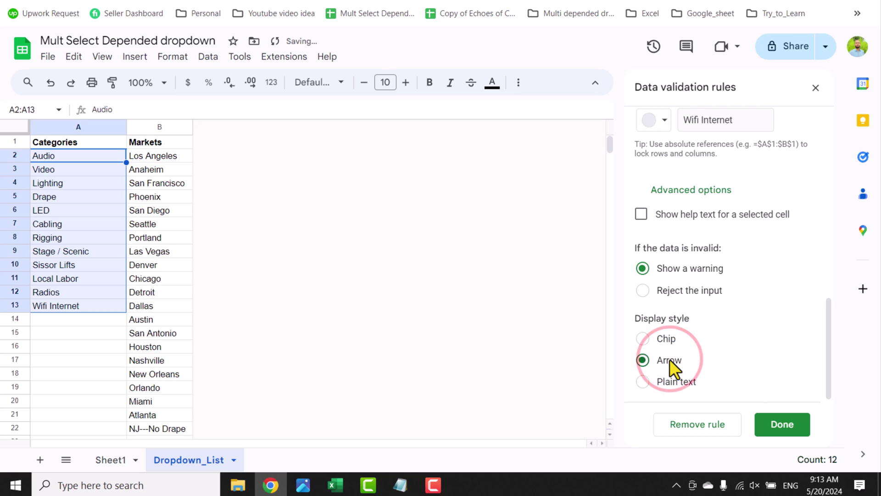
click(783, 424)
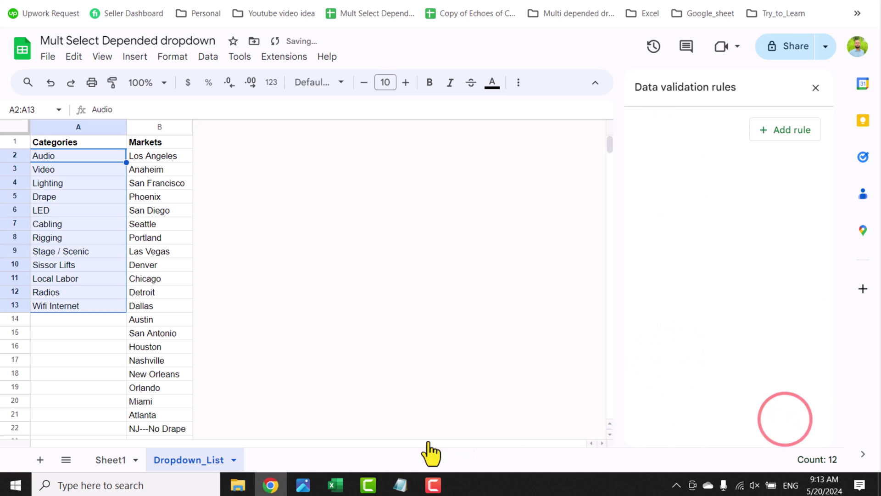
On Sheet1 pick Drape as the category for TEST COMPANY (B2) and 4Wall (B3)
click(118, 460)
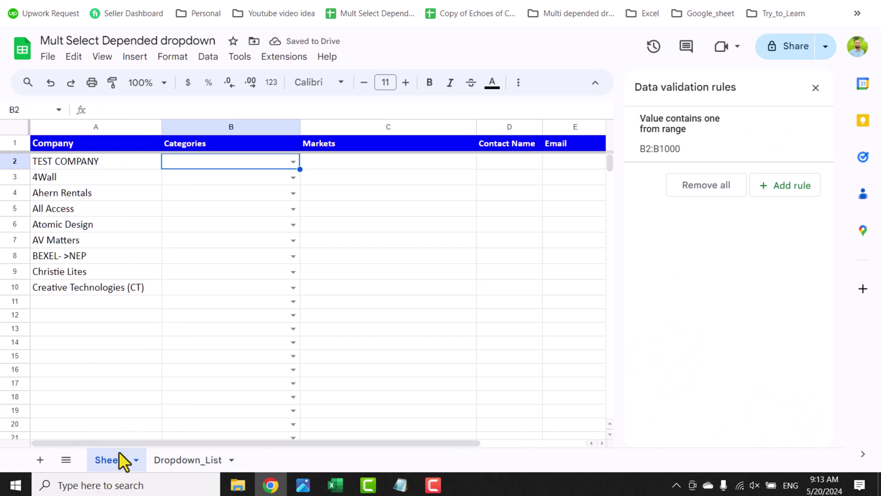
click(292, 161)
click(243, 230)
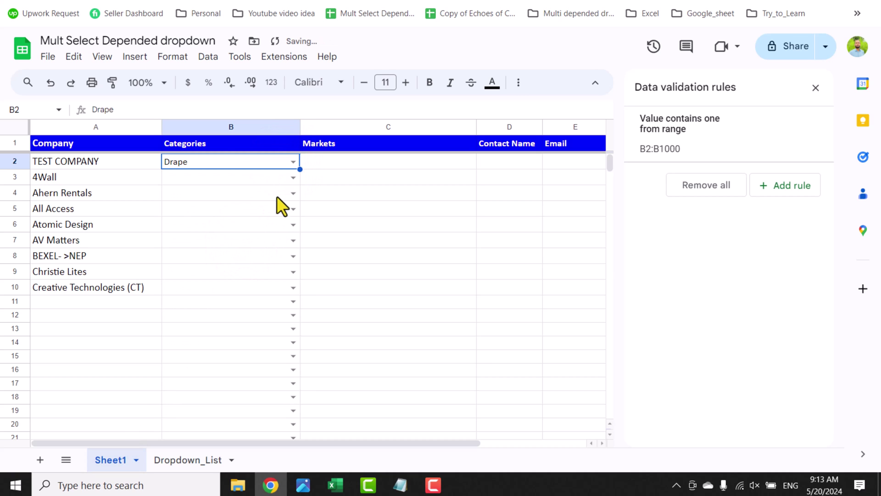
click(293, 178)
click(262, 246)
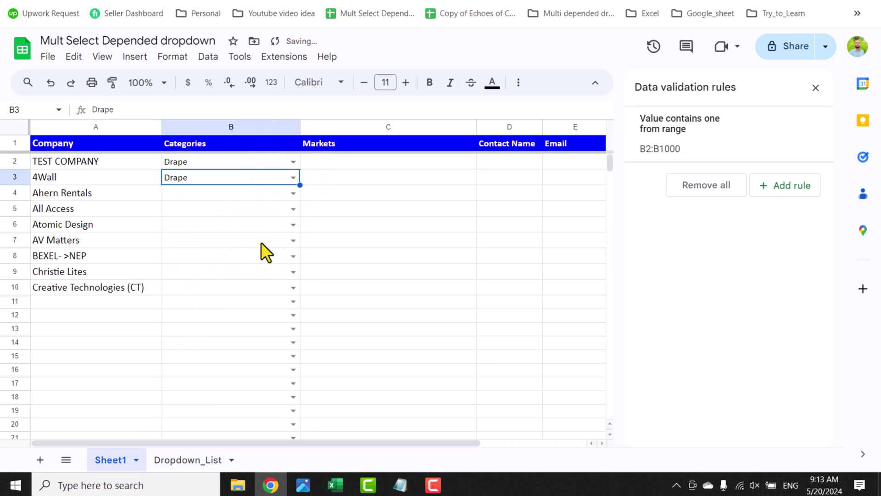
Select the Markets cells C2:C1000 for a new validation rule
click(338, 166)
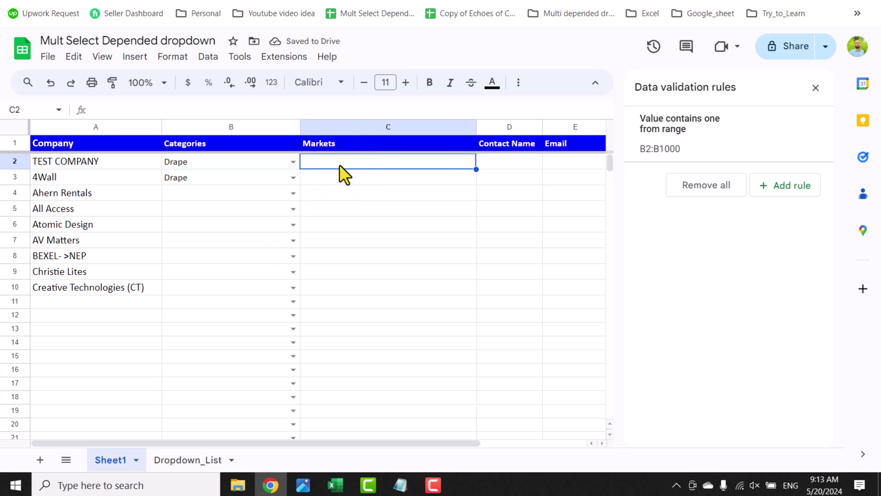
key(ctrl+shift+Down)
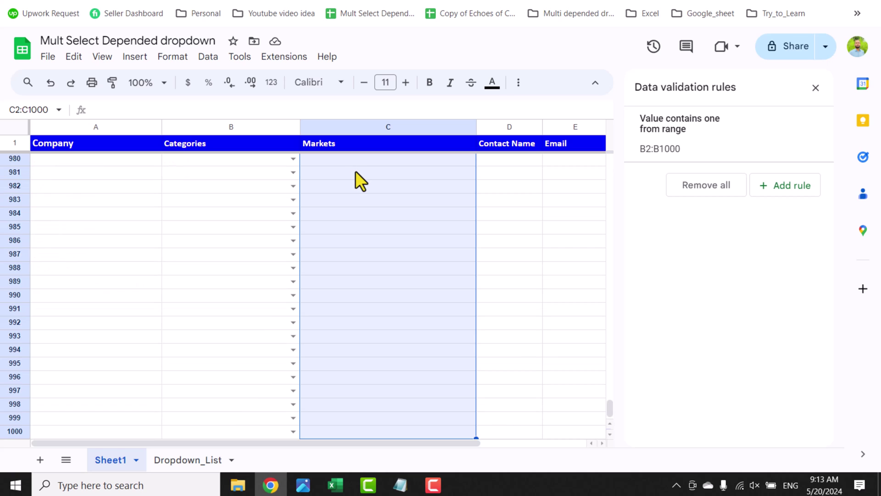
key(ctrl+BackSpace)
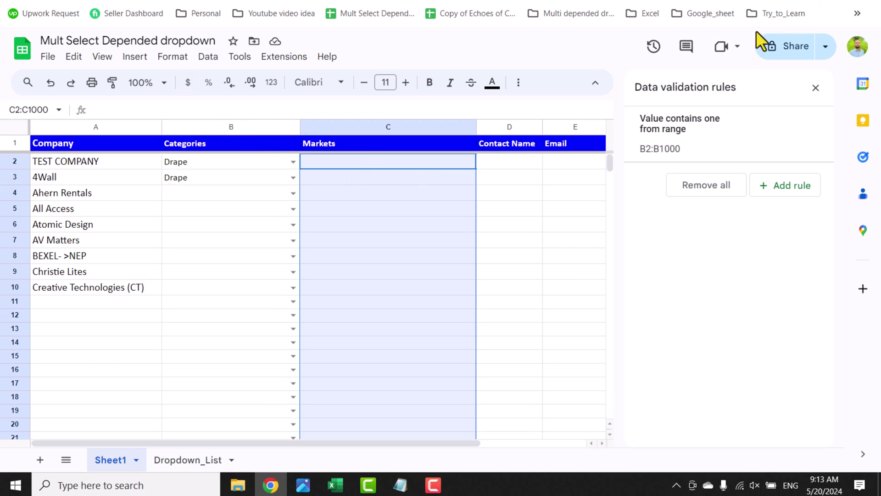
Add a Drop-down (from a range) rule for C2:C1000 sourced from Dropdown_List!B2:B
click(793, 193)
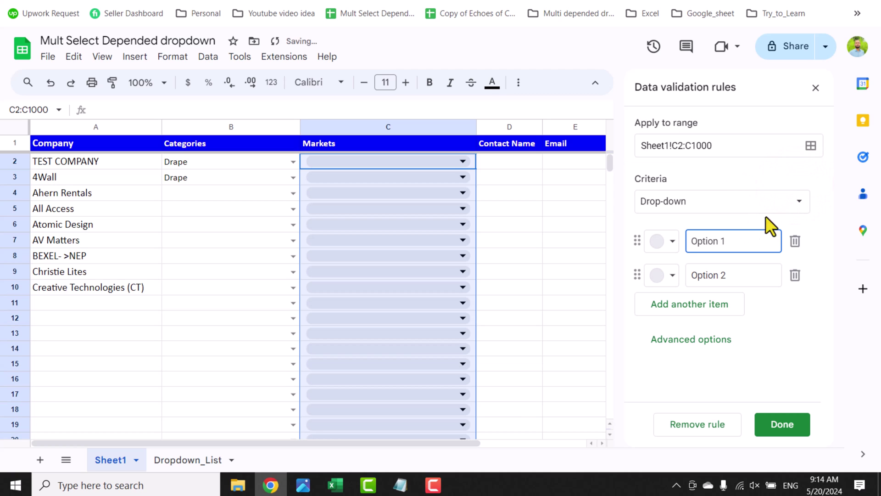
click(789, 204)
click(723, 223)
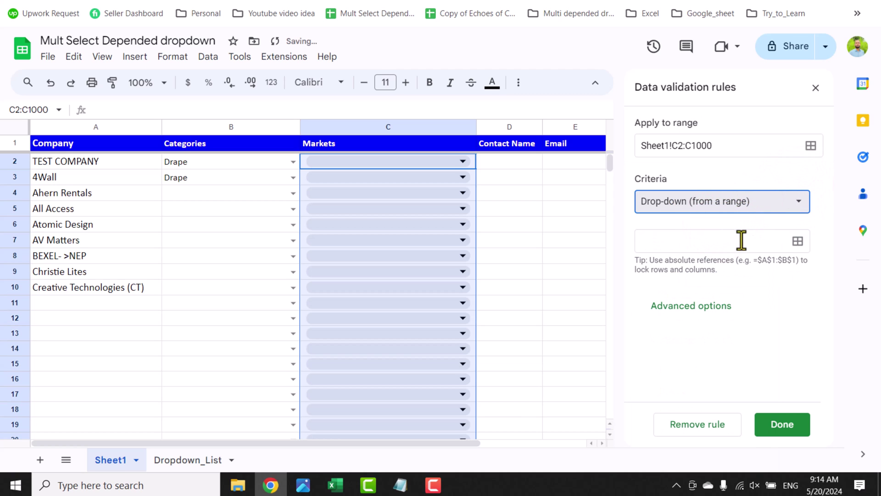
click(797, 241)
click(472, 241)
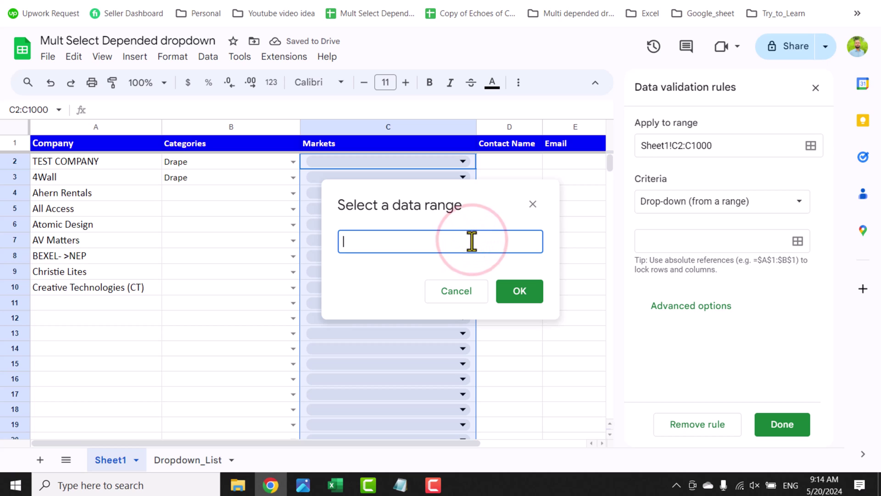
click(180, 460)
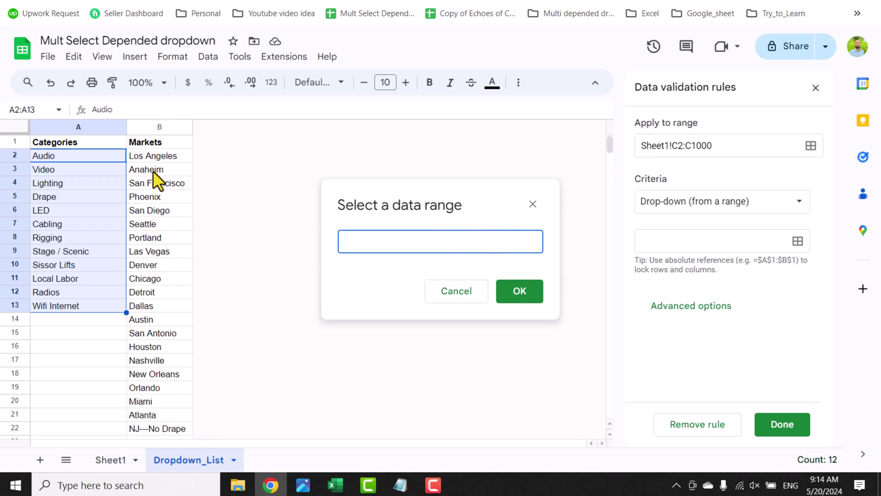
drag(153, 159, 160, 294)
click(459, 242)
key(BackSpace)
key(BackSpace)
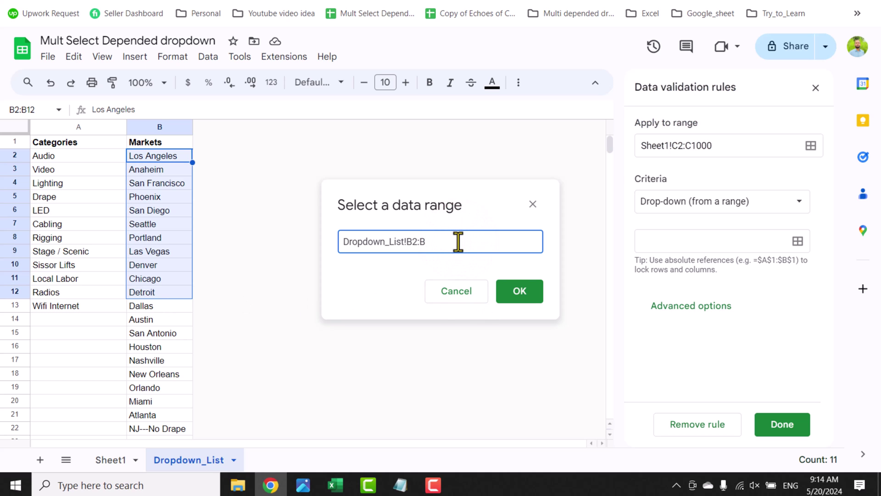
click(527, 293)
scroll(785, 253, down, 5)
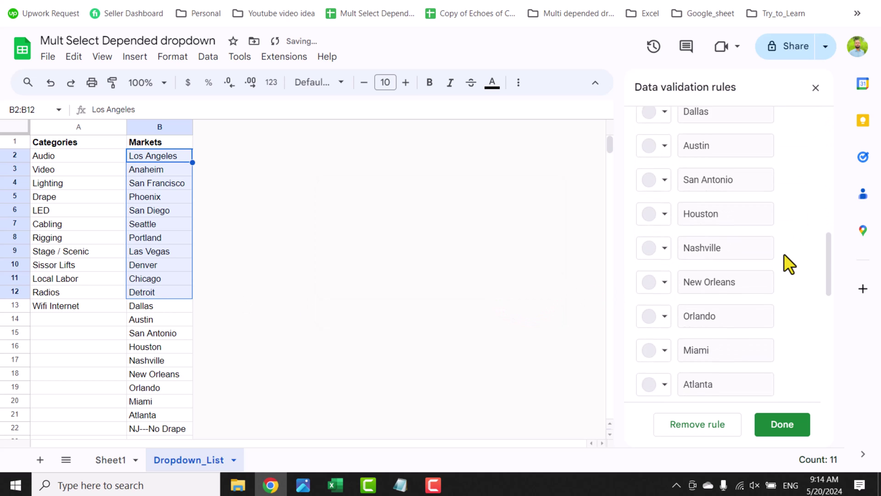
scroll(784, 253, down, 5)
scroll(720, 365, down, 2)
Set the Markets rule to Show a warning with Arrow display style and save it
click(716, 386)
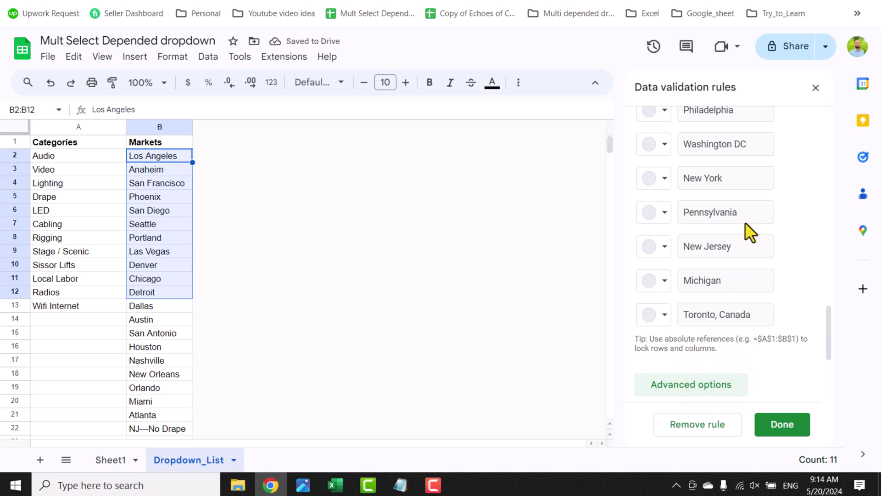
scroll(745, 227, down, 3)
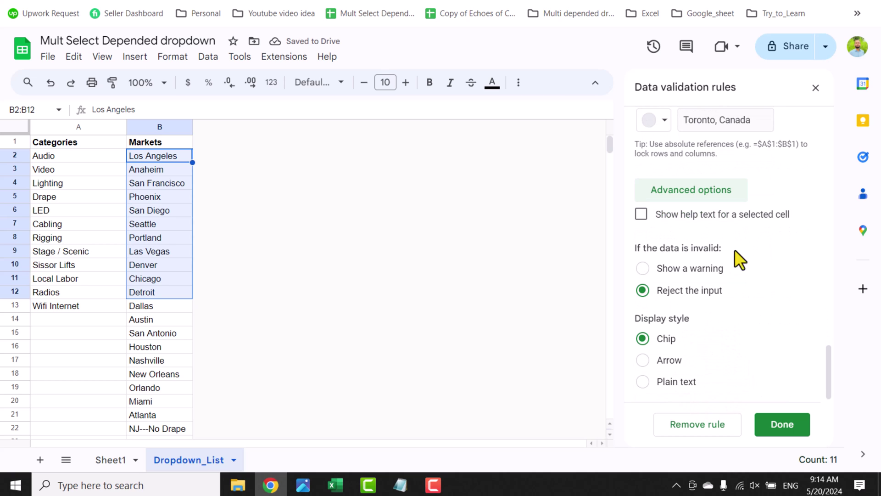
click(690, 268)
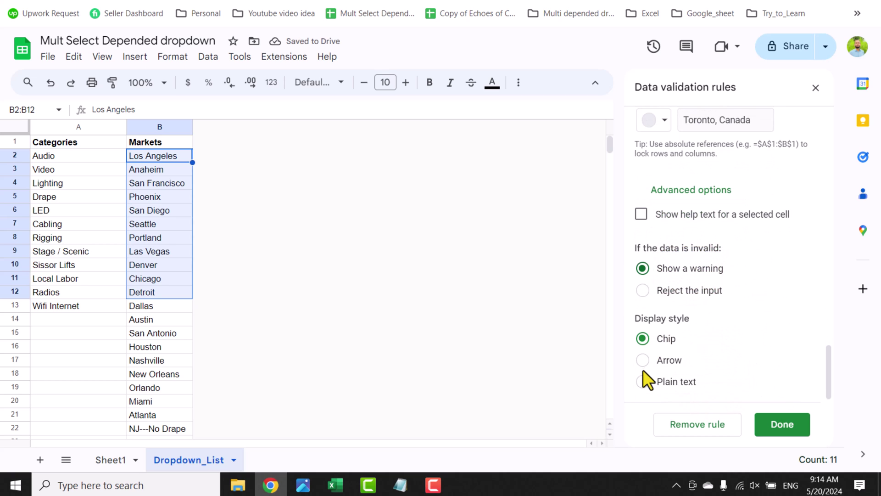
click(654, 362)
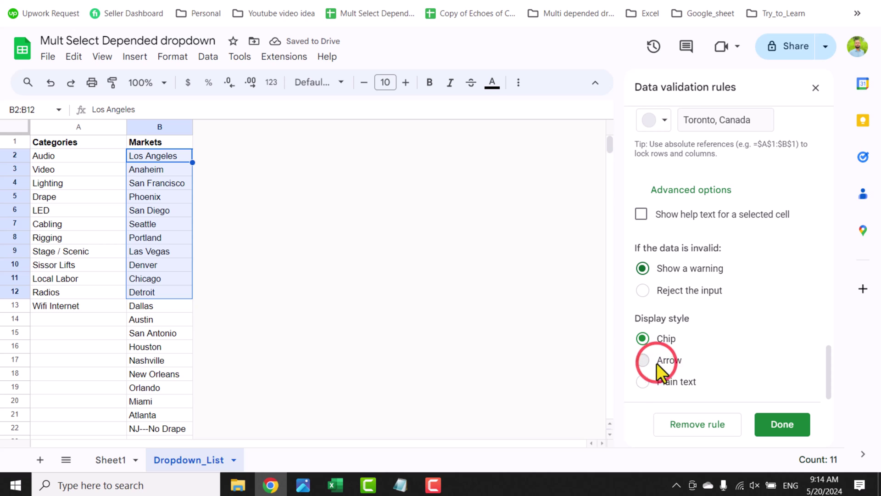
click(792, 429)
Pick Phoenix for TEST COMPANY and San Diego for 4Wall in Markets, then close the validation panel
click(111, 465)
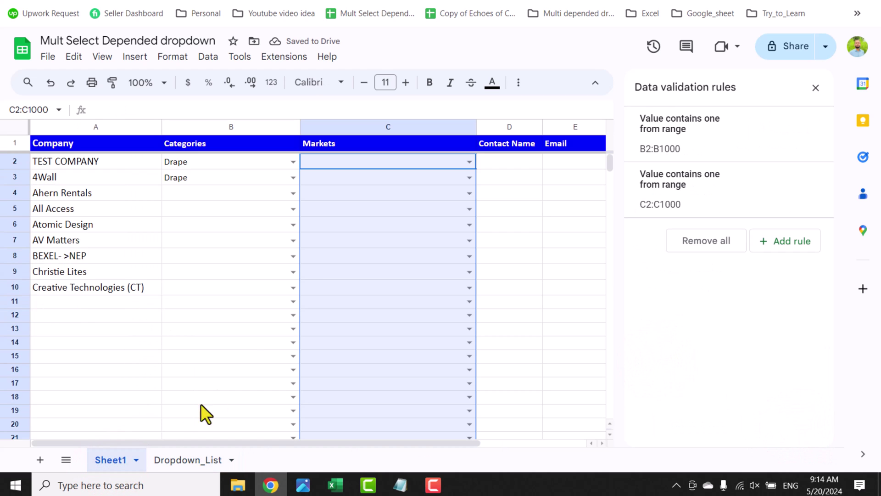
click(469, 162)
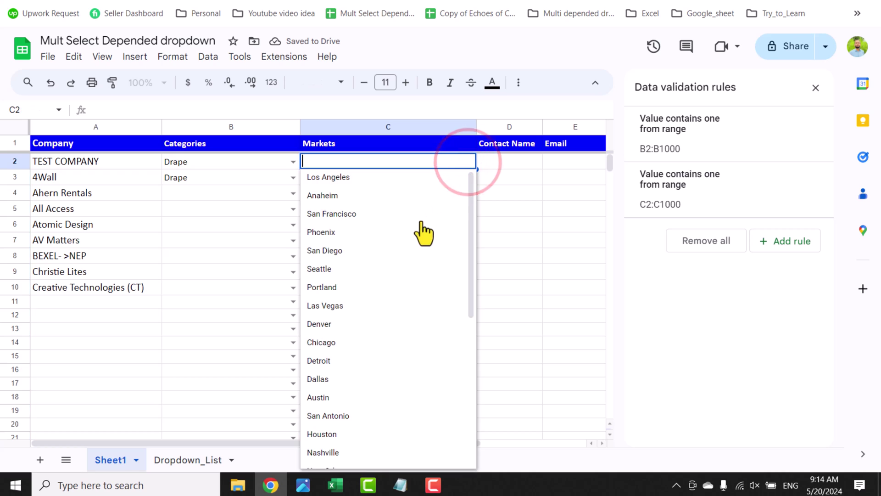
click(420, 234)
click(468, 178)
click(415, 268)
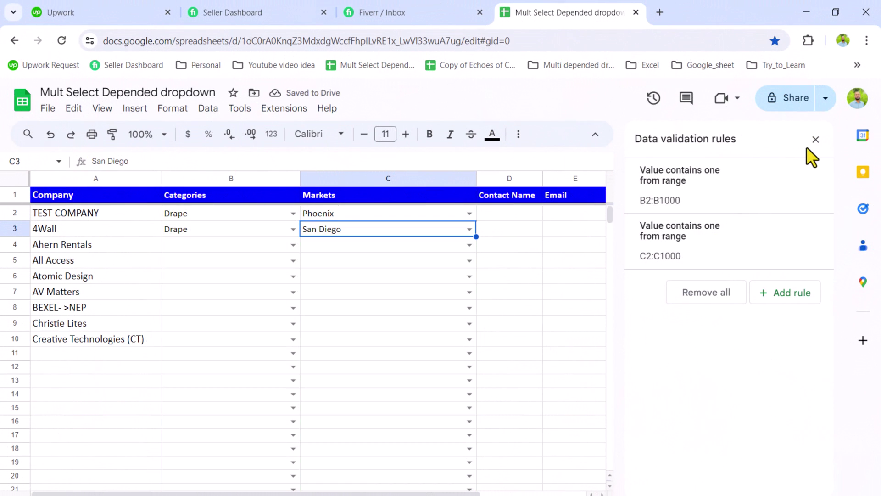
click(816, 139)
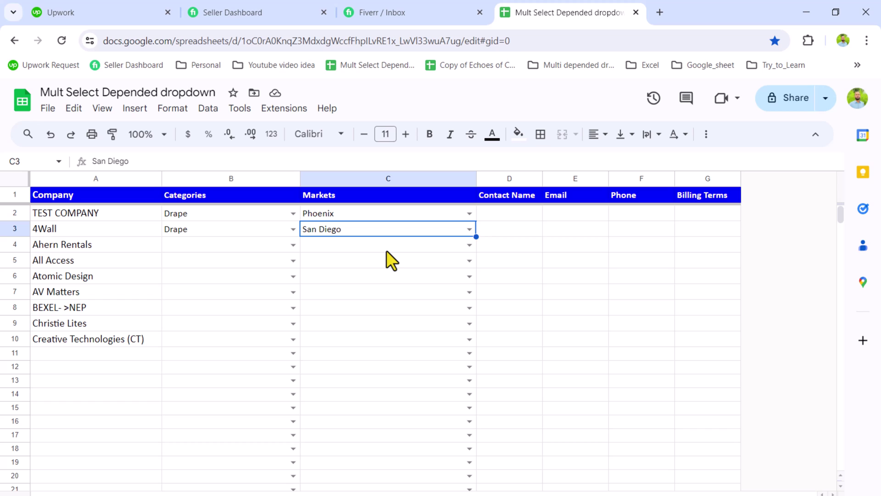
Open the Apps Script editor from Extensions and select the onEdit script text in Notepad
click(289, 110)
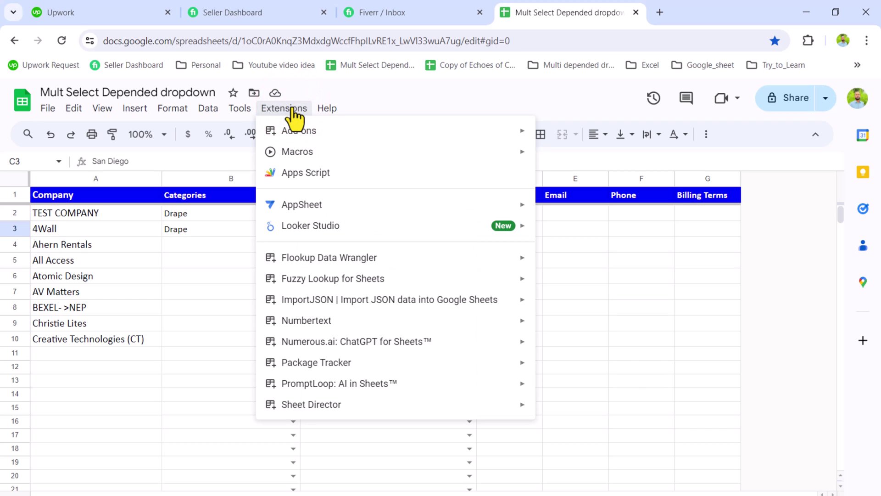
click(302, 177)
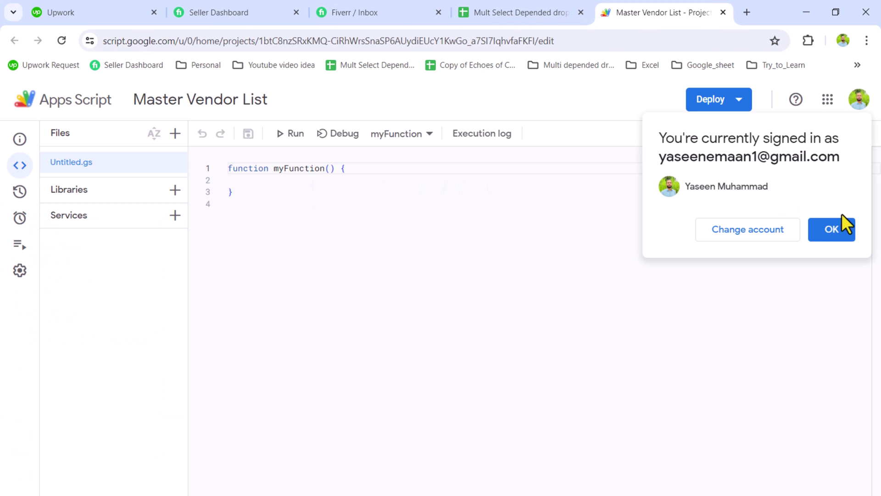
click(833, 232)
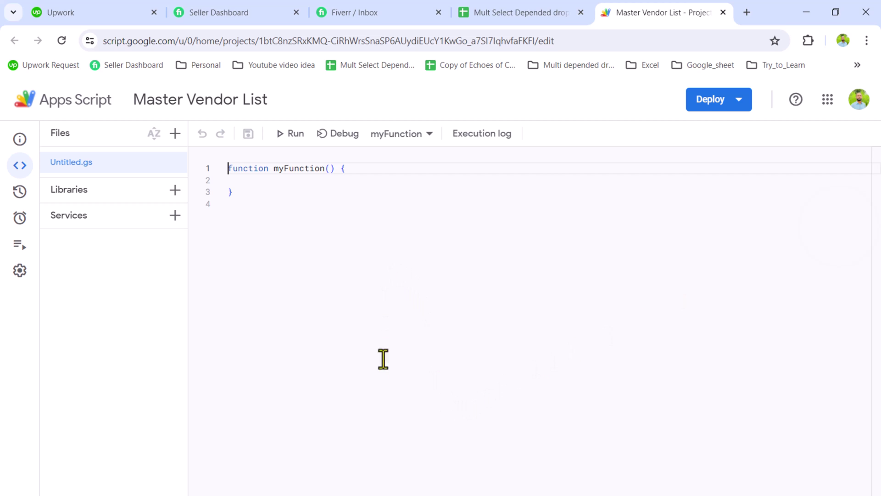
key(alt+Tab)
drag(230, 416, 142, 107)
key(ctrl+c)
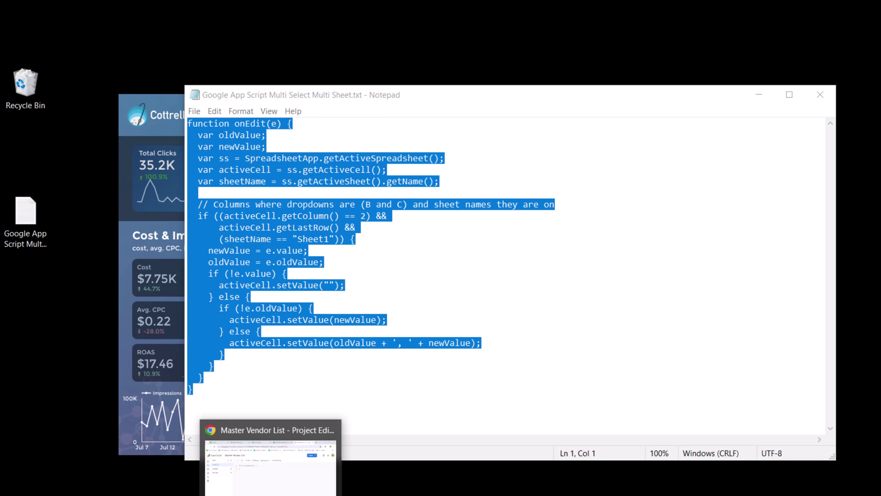
Replace the project's default function with the pasted onEdit multi-select script and save with Ctrl+S
click(269, 468)
click(245, 309)
key(ctrl+a)
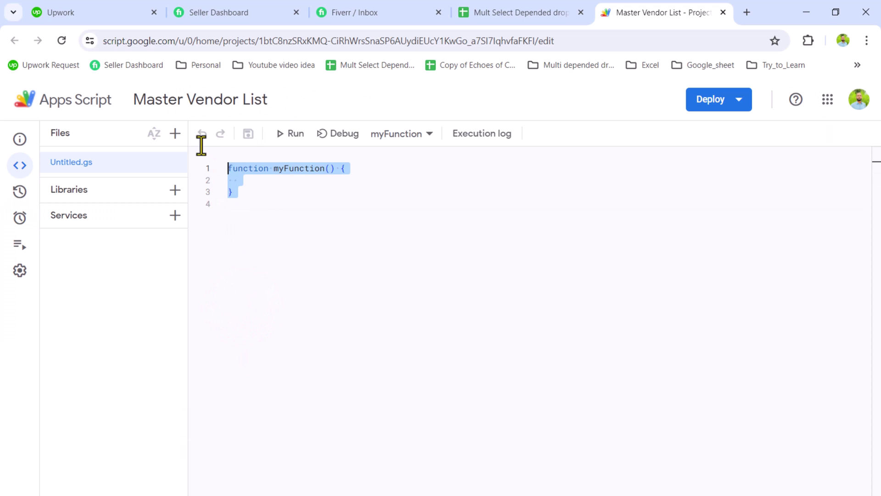
key(BackSpace)
key(ctrl+v)
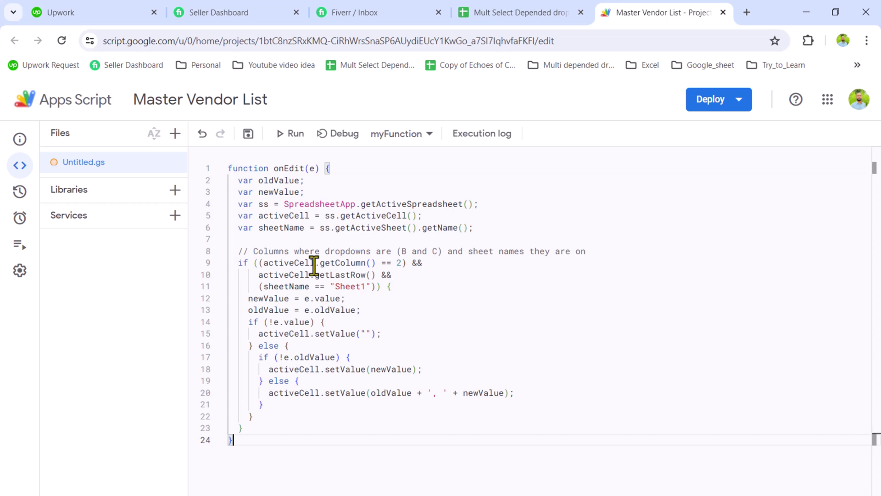
key(ctrl+s)
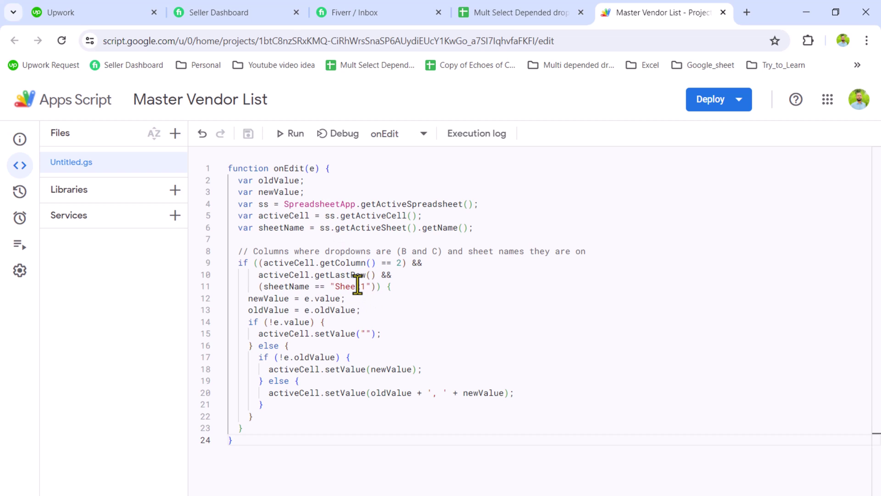
Review the saved onEdit code in the script editor and return to the dropdown spreadsheet to test
click(542, 11)
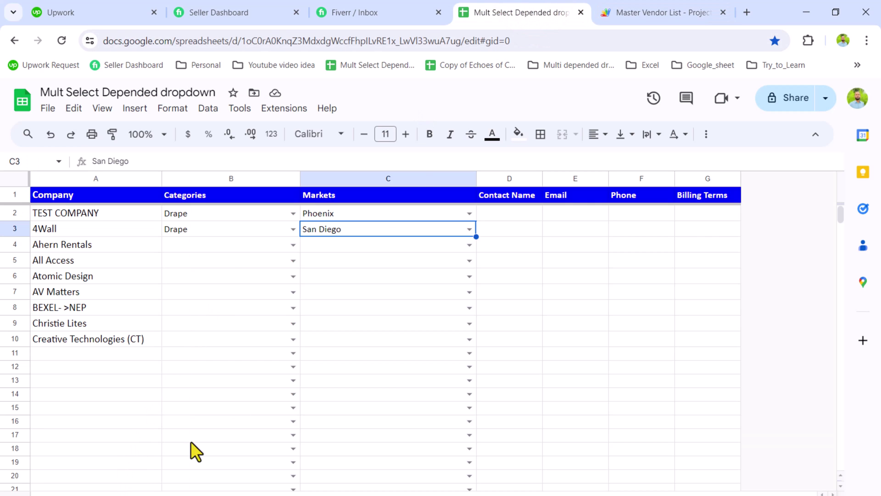
click(650, 12)
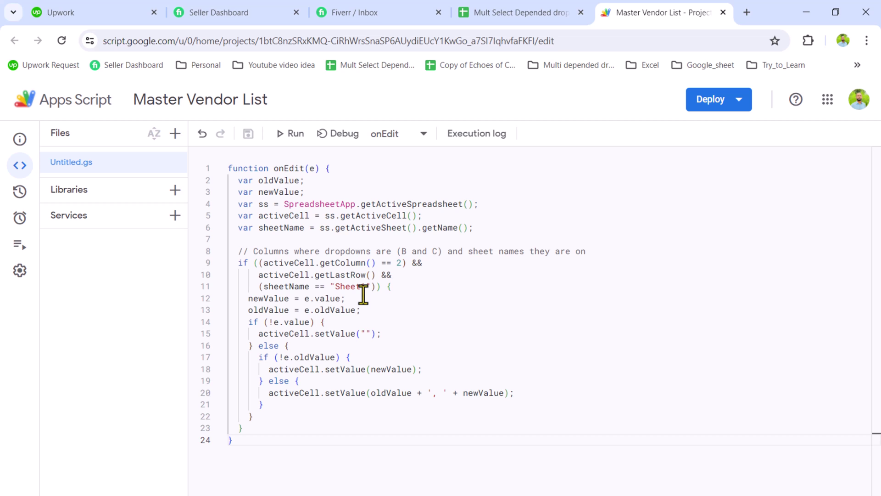
click(469, 13)
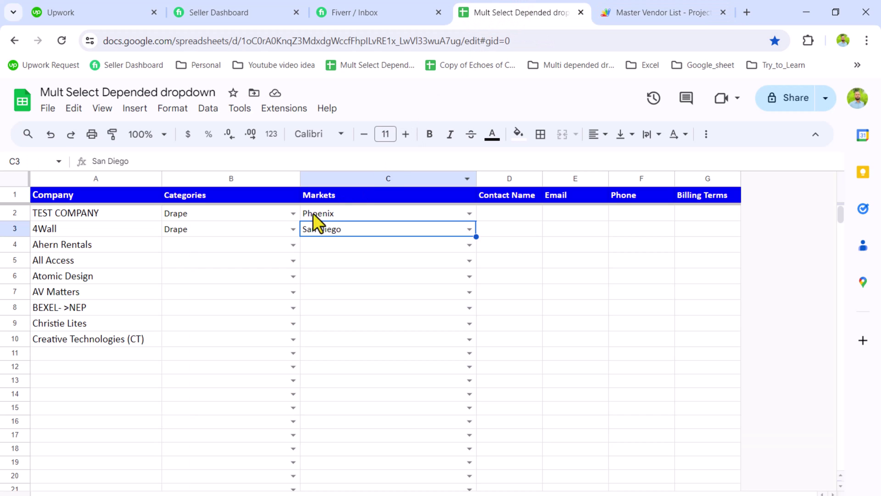
click(640, 10)
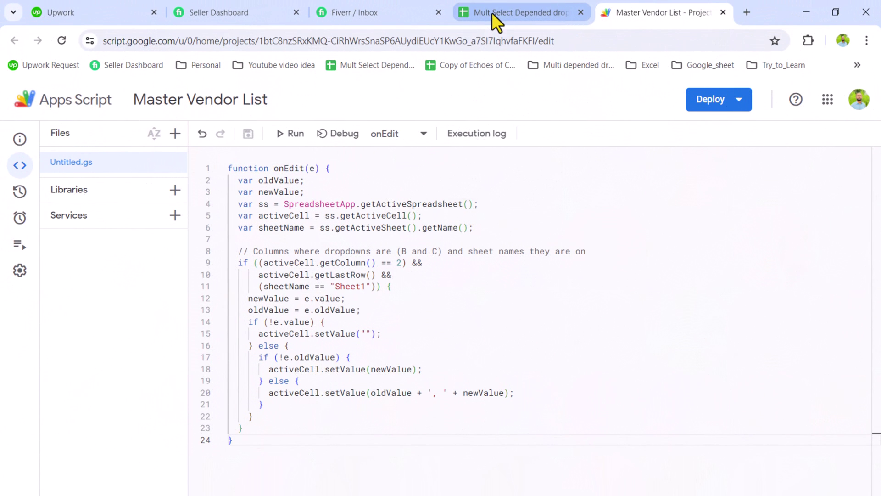
click(492, 13)
Add Lighting to 4Wall's categories and set Ahern Rentals' categories to Rigging, Radios
click(292, 229)
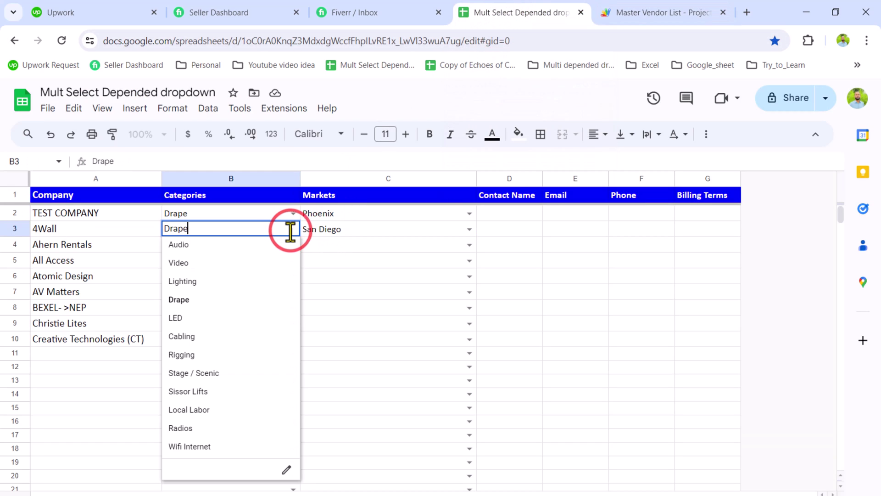
click(239, 284)
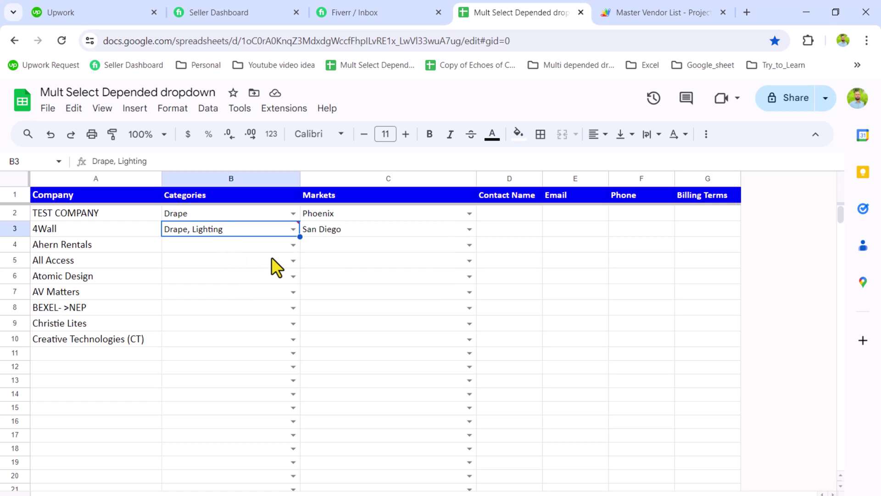
click(293, 246)
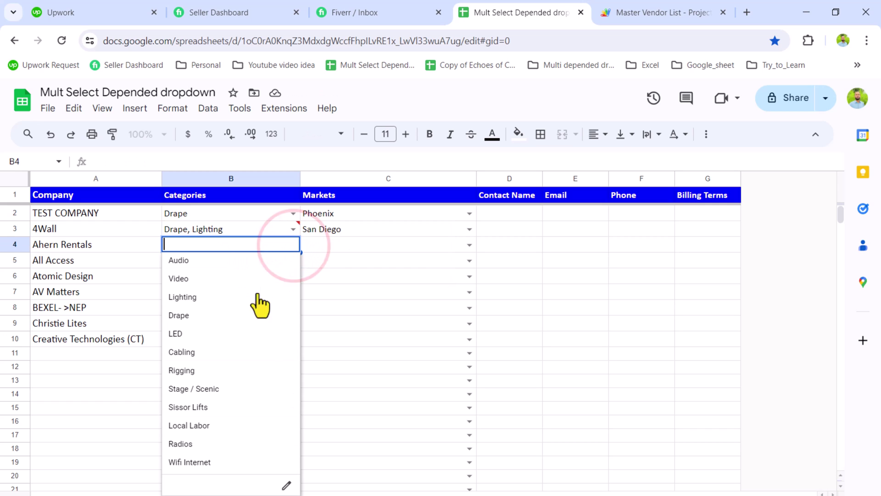
click(223, 370)
click(295, 244)
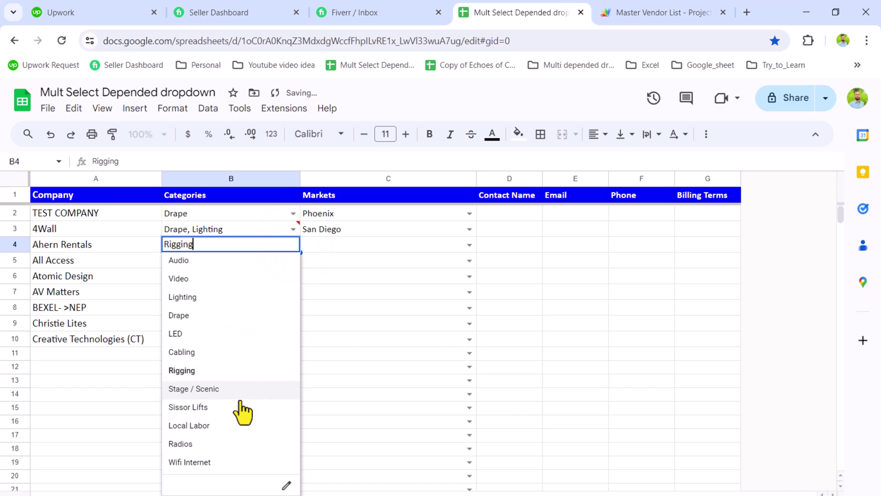
click(243, 447)
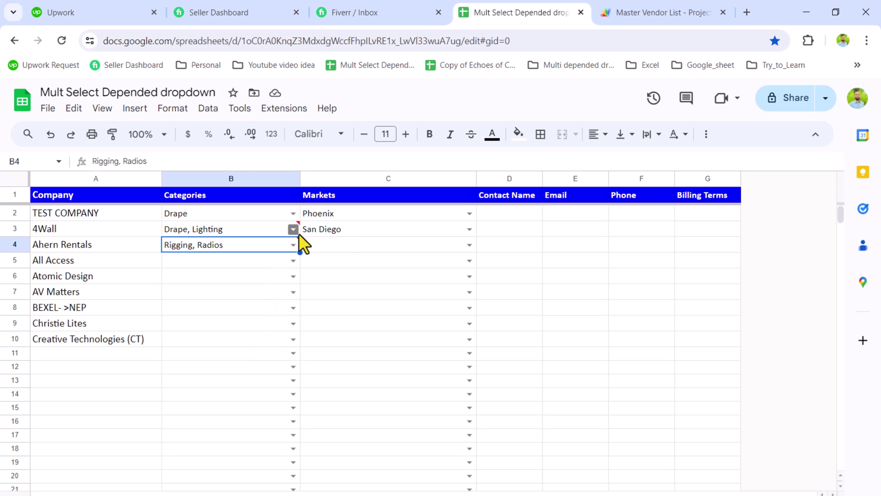
Pick Phoenix then Chicago as Ahern Rentals' market in C4, leaving Chicago
click(469, 246)
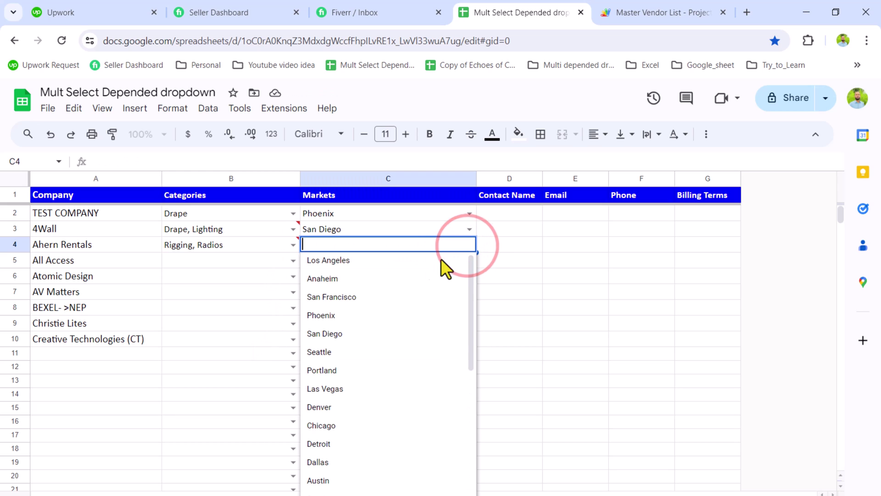
click(379, 320)
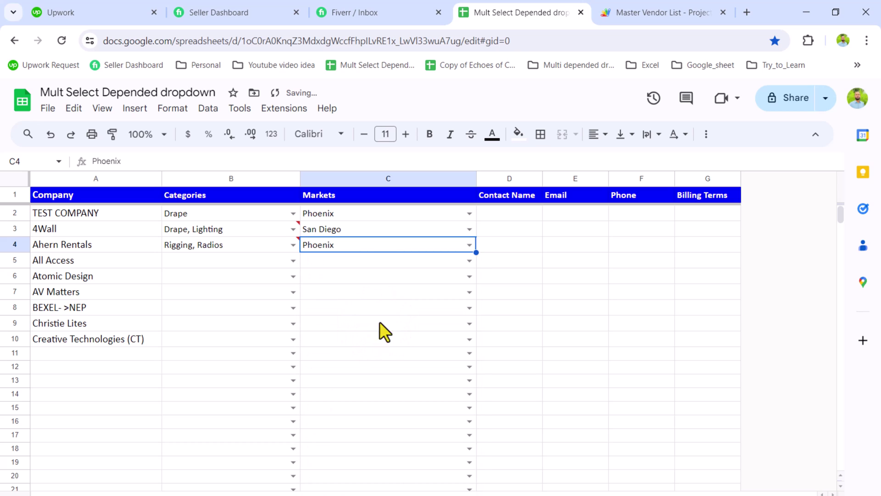
click(465, 248)
click(390, 425)
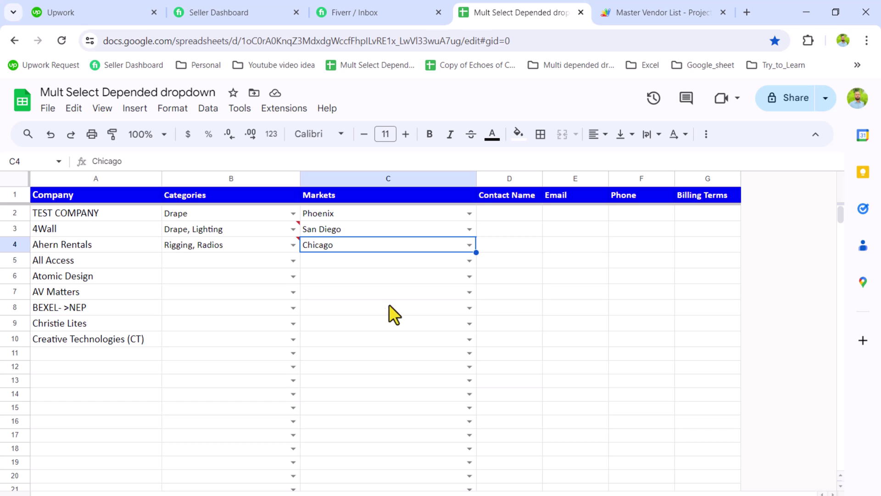
click(632, 13)
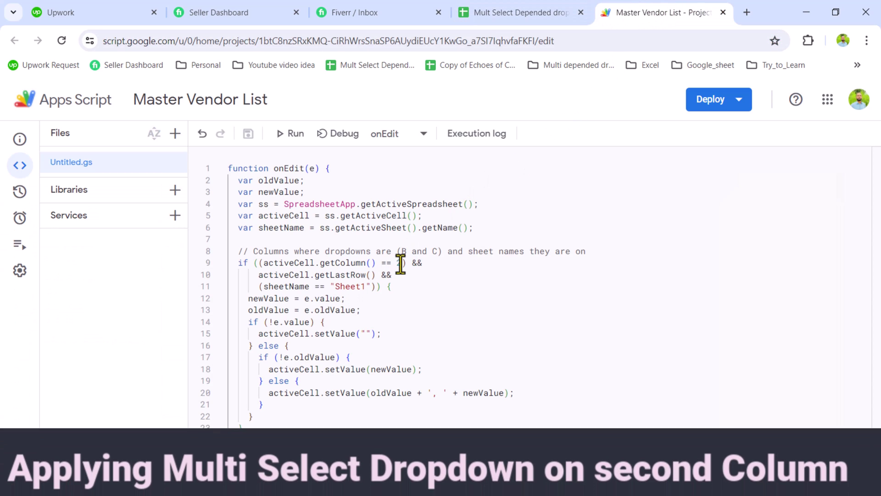
Add '|| activeCell.getColumn() == 3' to the onEdit condition, save, and return to the spreadsheet
drag(405, 263, 267, 262)
key(ctrl+c)
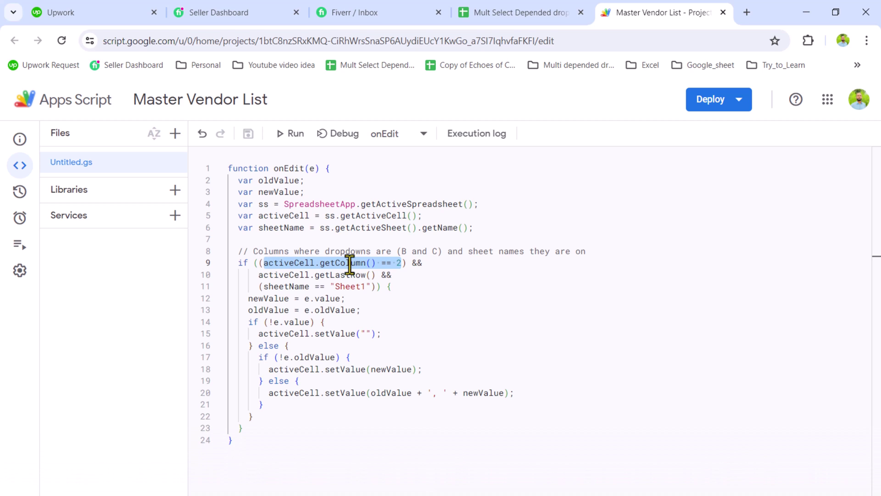
click(402, 265)
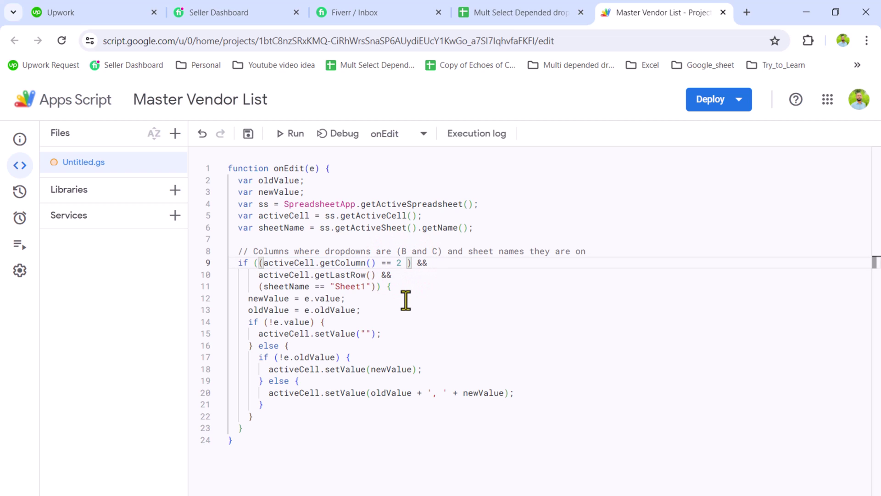
text(||)
key(ctrl+v)
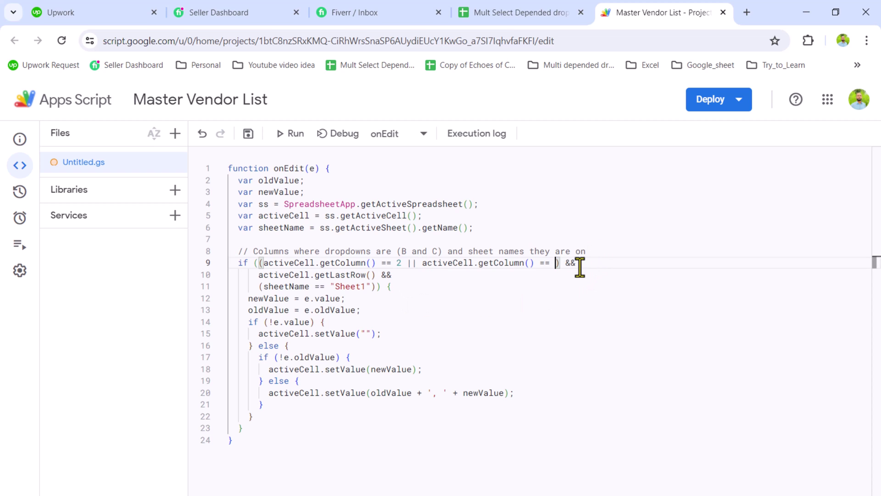
key(BackSpace)
text(3)
click(249, 134)
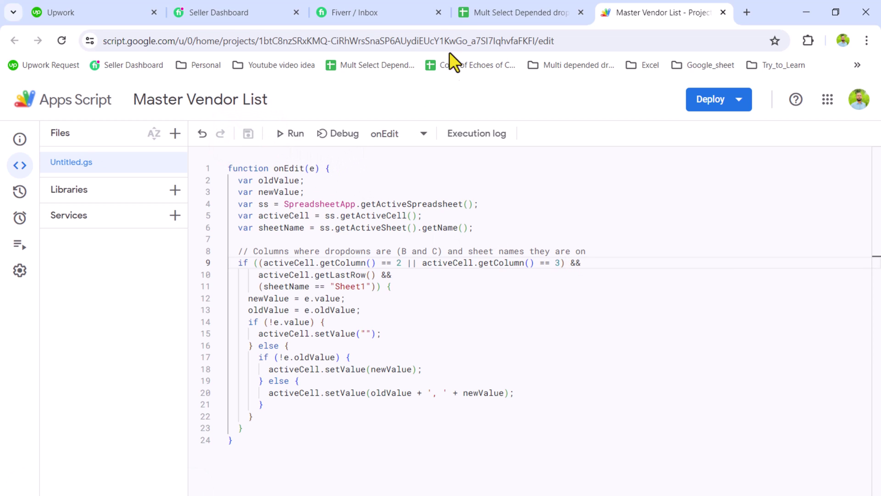
click(501, 6)
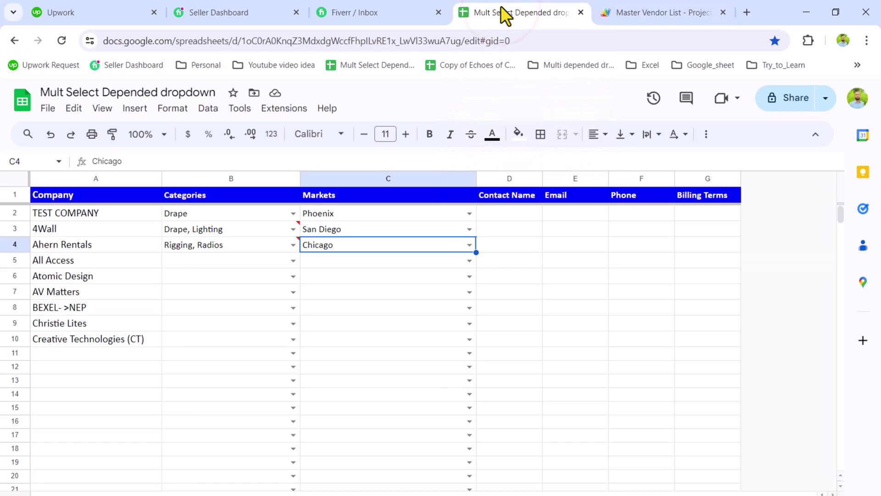
Add Portland to Ahern Rentals' markets (C4) and pick San Diego then Chicago for All Access (C5)
click(470, 244)
click(353, 389)
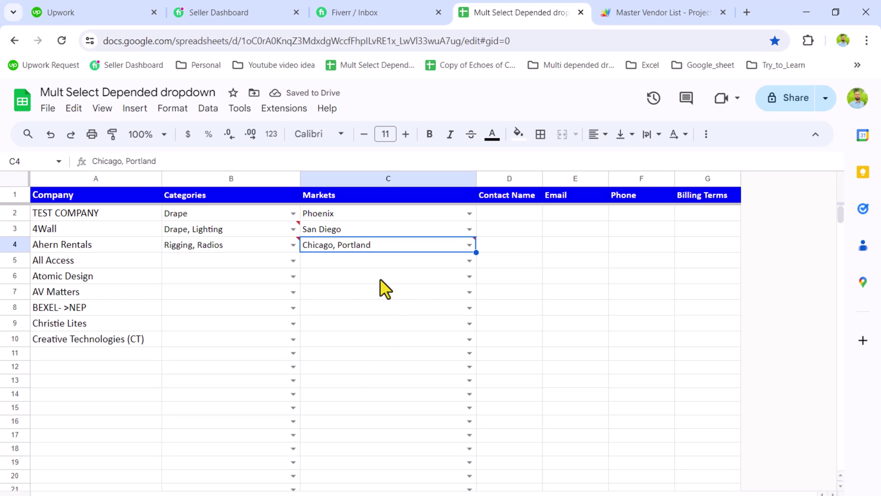
click(469, 261)
click(406, 349)
click(469, 260)
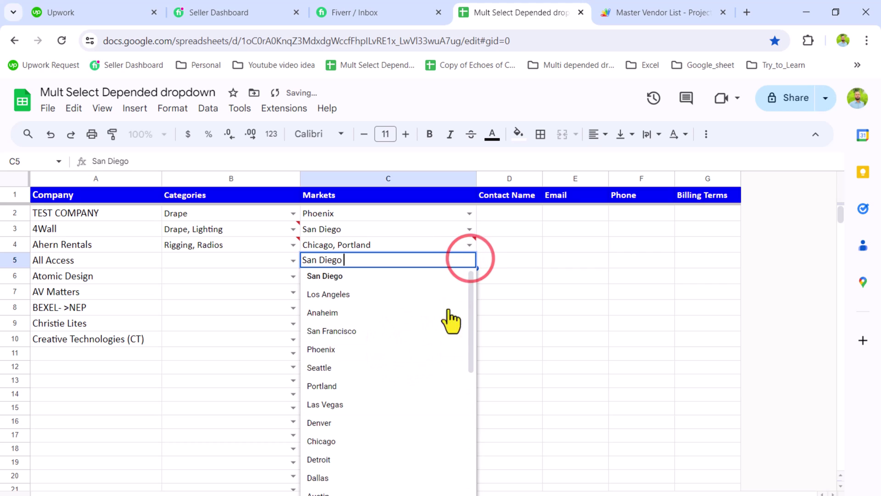
click(398, 442)
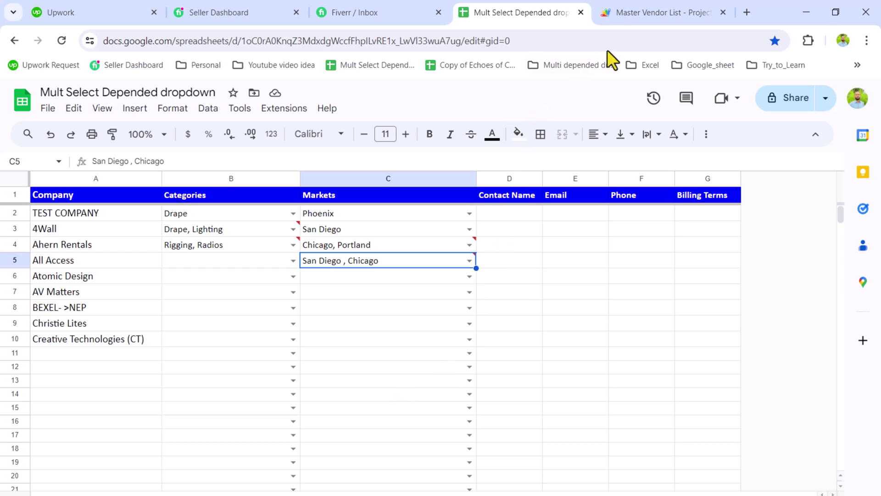
Paste a third column check into the onEdit condition, then delete it, leaving columns 2 and 3
click(632, 18)
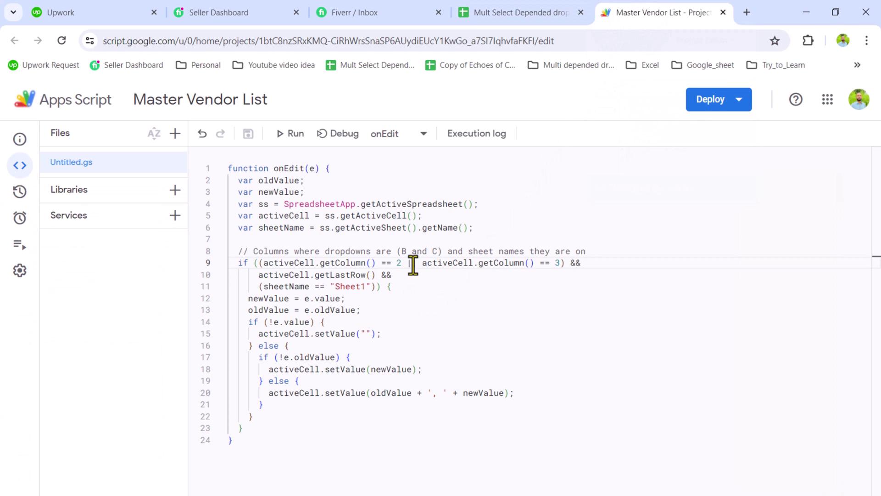
drag(421, 262, 561, 264)
key(ctrl+c)
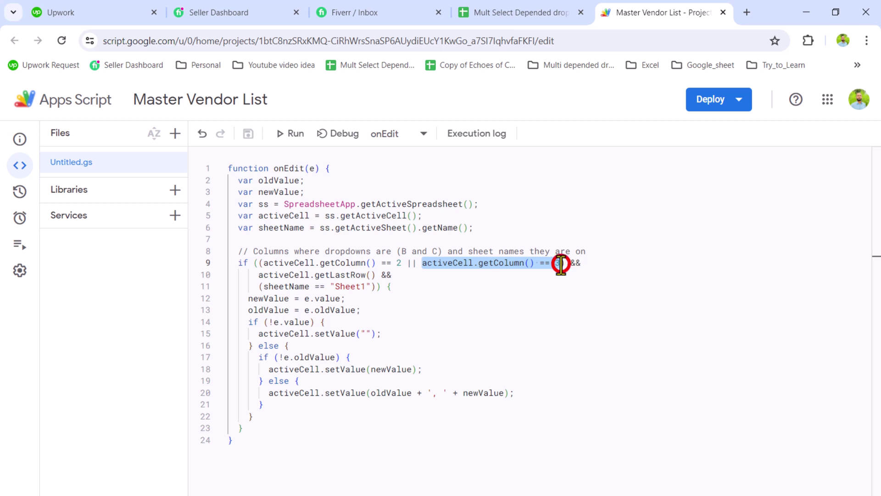
click(561, 262)
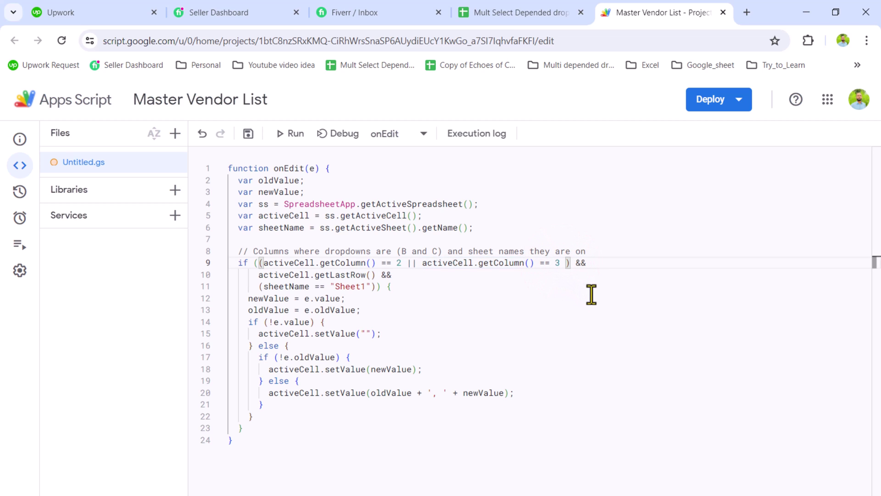
text(||)
key(ctrl+v)
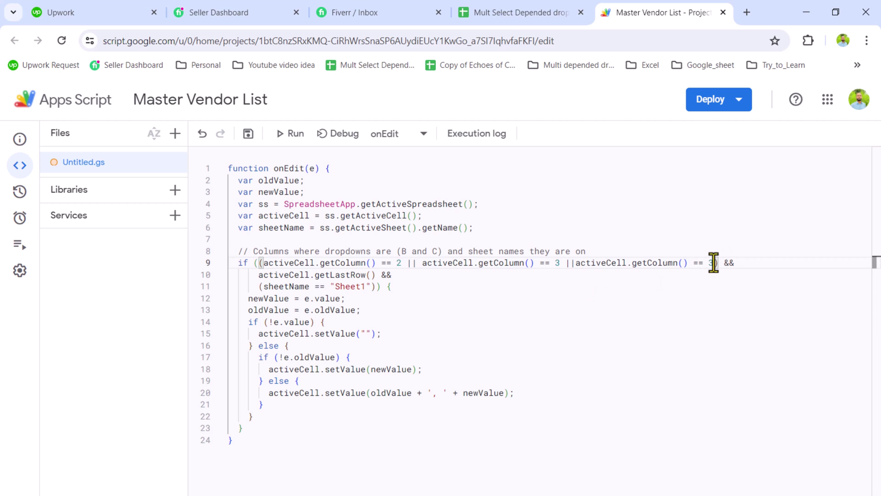
drag(714, 263, 564, 264)
key(BackSpace)
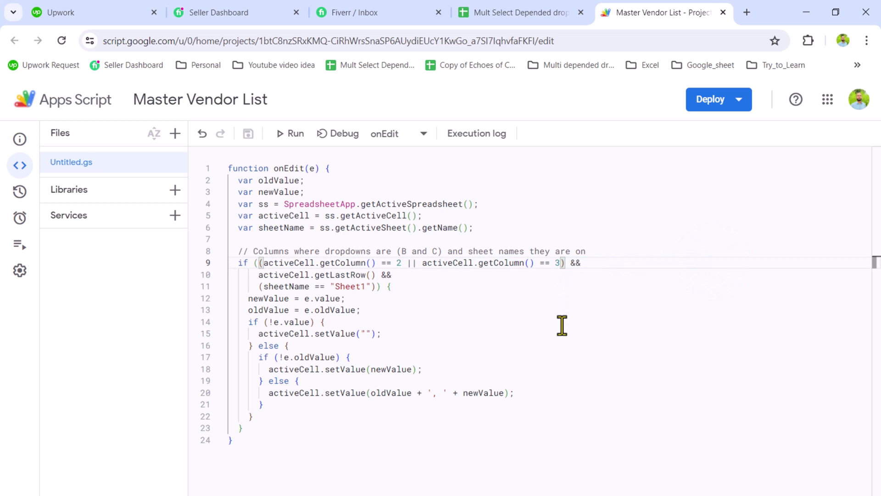
click(371, 264)
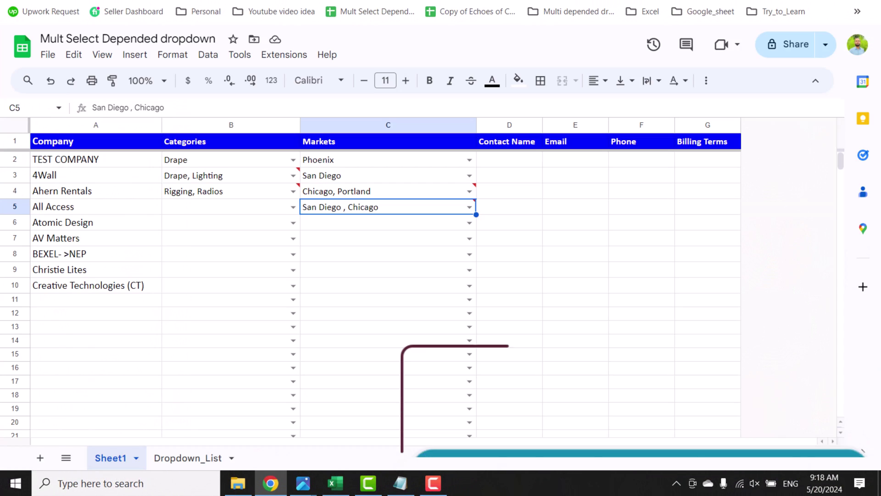
Duplicate Sheet1 and start renaming the copy to Mywork
right_click(119, 456)
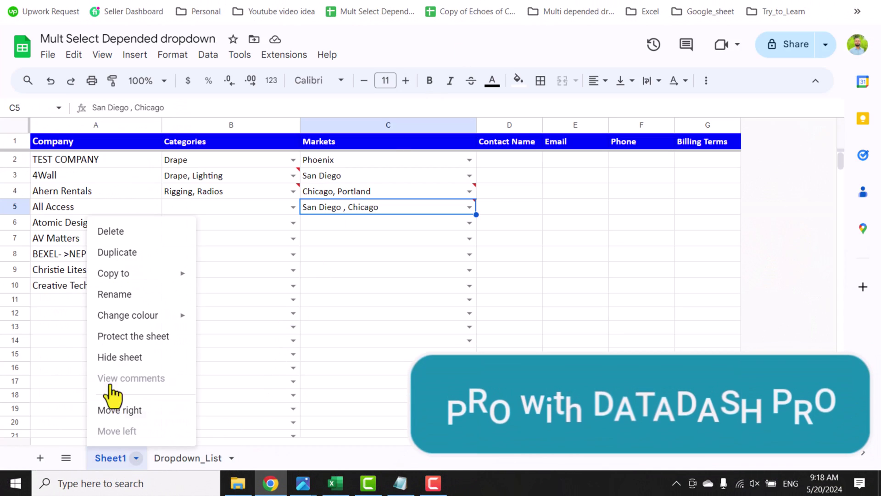
click(119, 261)
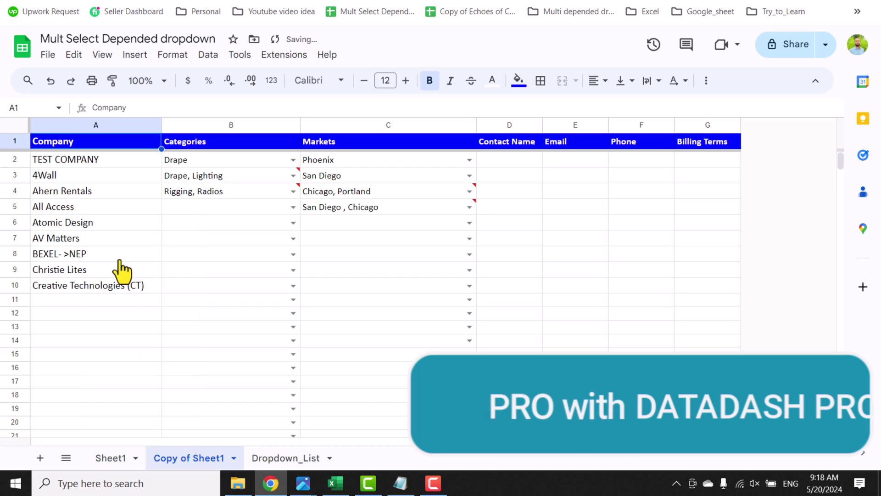
right_click(169, 463)
click(178, 293)
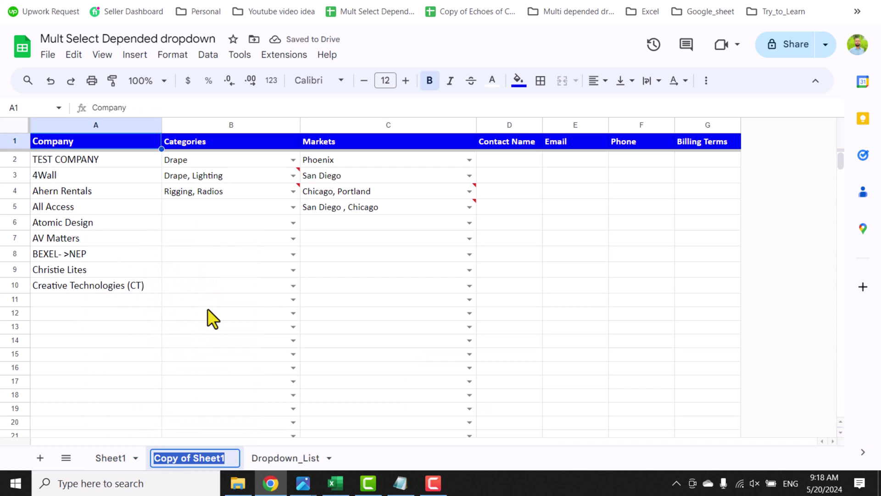
text(Sheet)
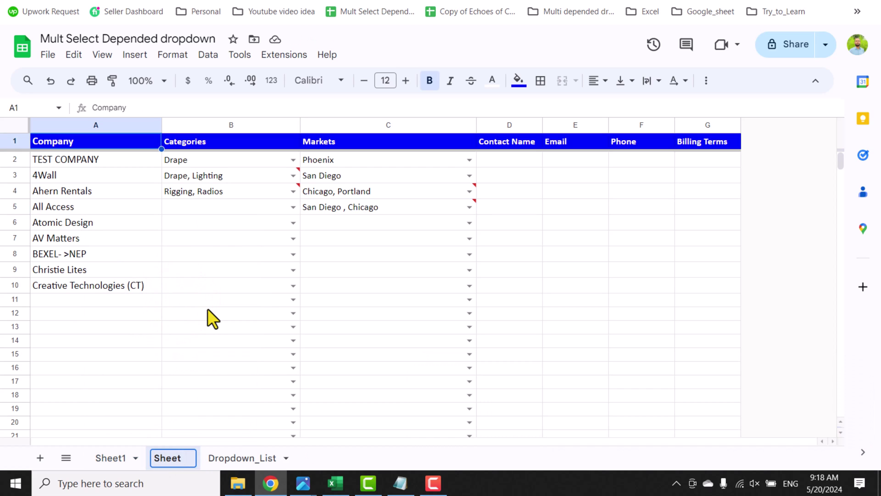
text(2)
key(Return)
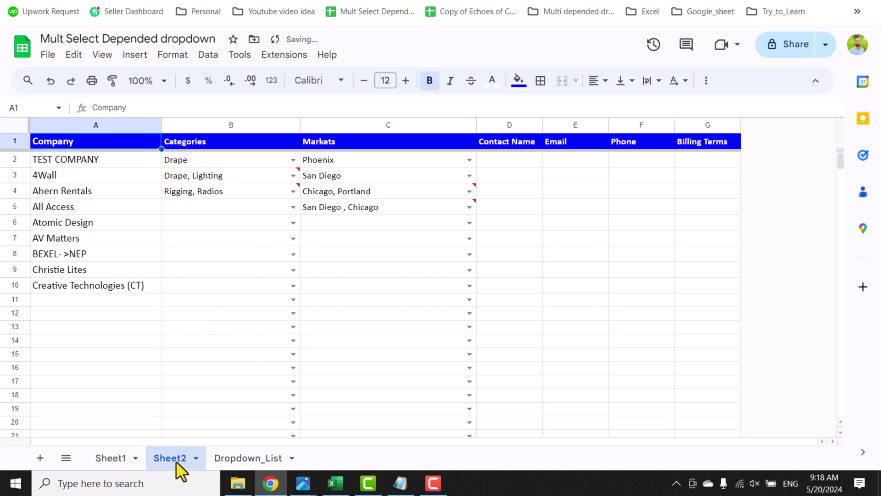
right_click(176, 461)
click(208, 294)
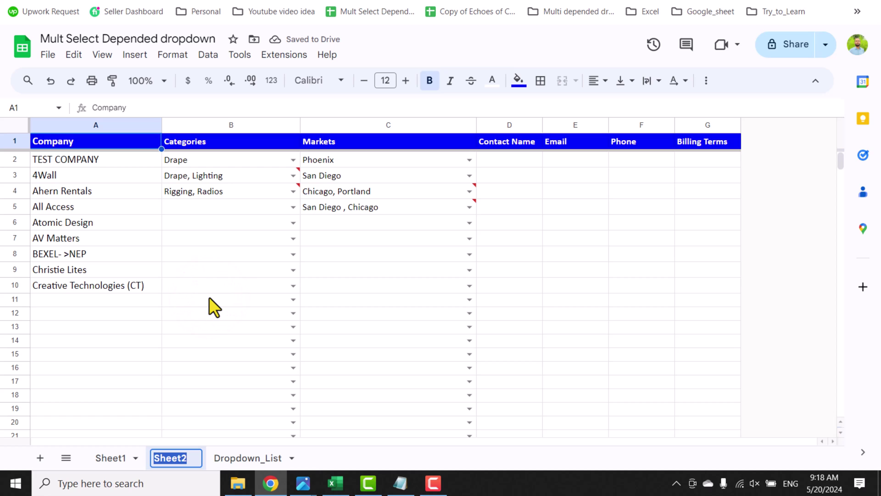
text(My)
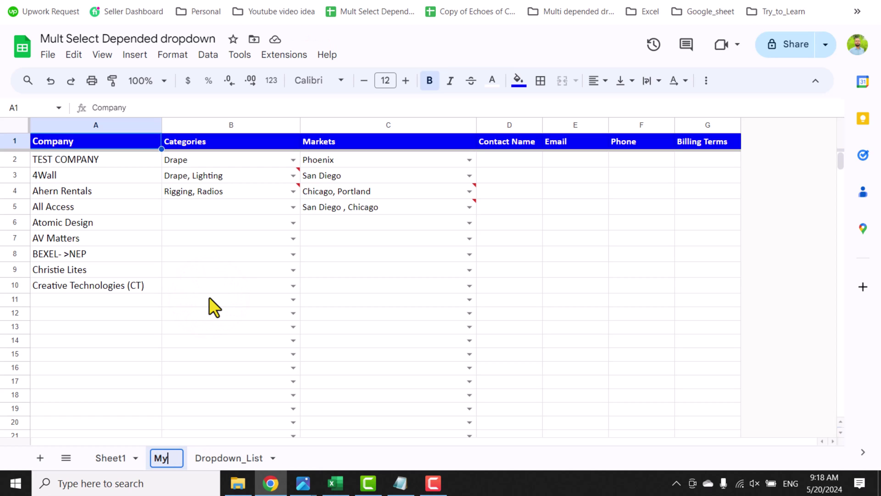
text(work)
Finish renaming the sheet Mywork and clear the sample entries in B2:C6
click(271, 255)
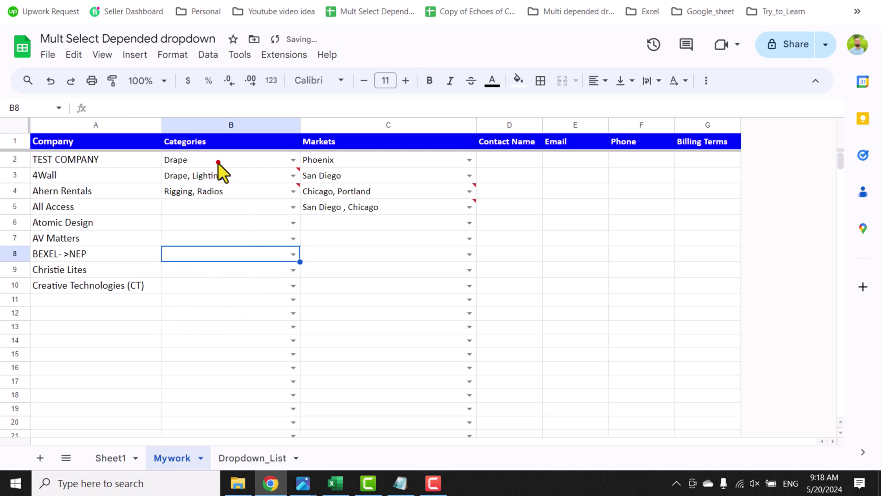
drag(218, 163, 337, 224)
key(Delete)
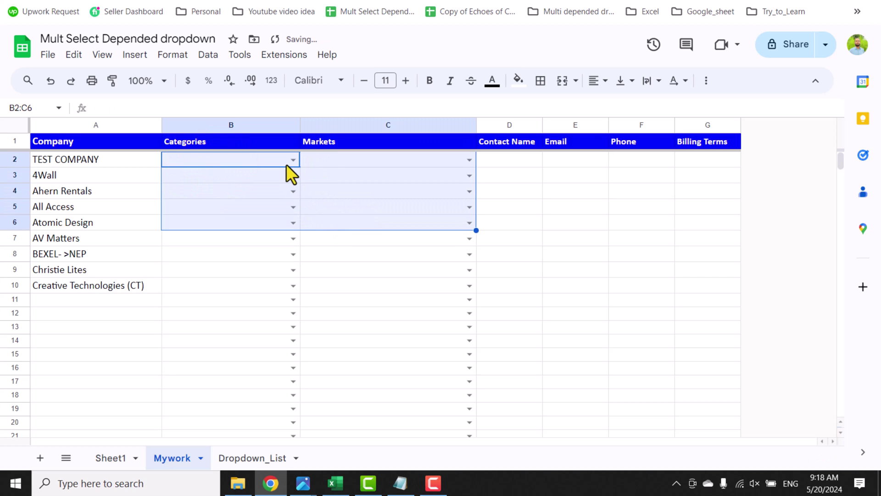
Retest TEST COMPANY's dropdowns: Drape then Rigging in B2, San Francisco then Denver in C2, and return to the script
click(292, 160)
click(232, 230)
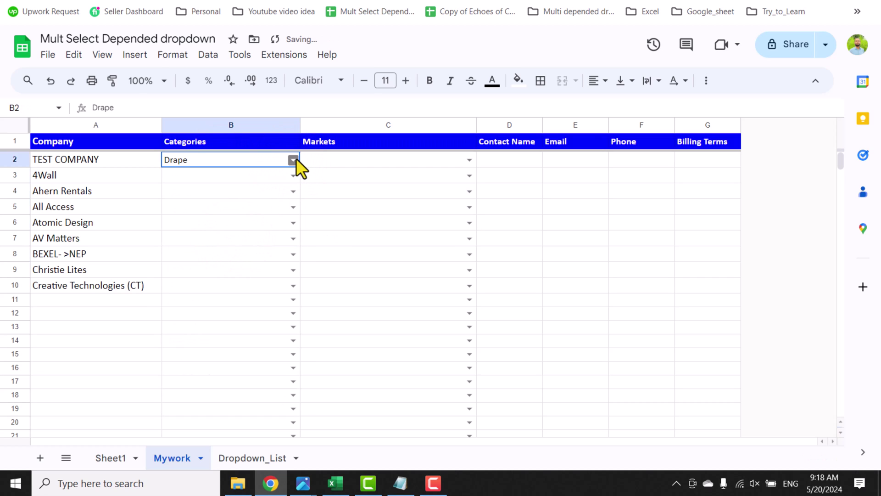
click(293, 160)
click(236, 290)
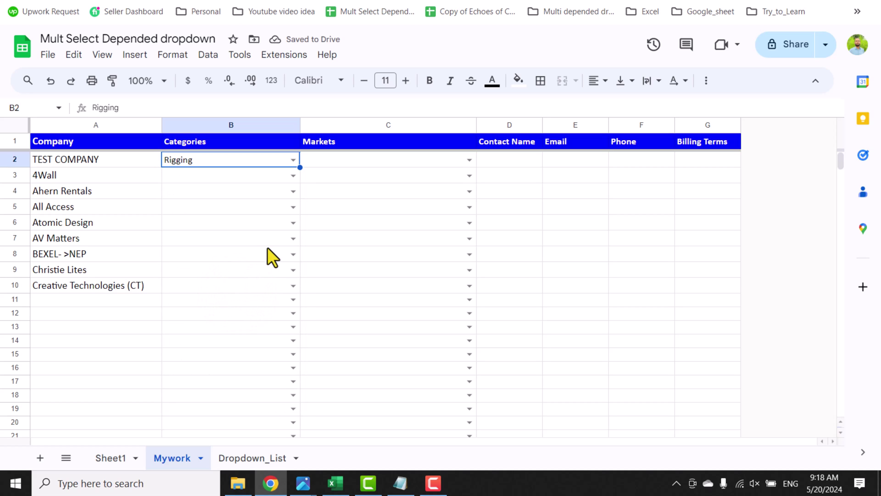
click(470, 159)
click(356, 214)
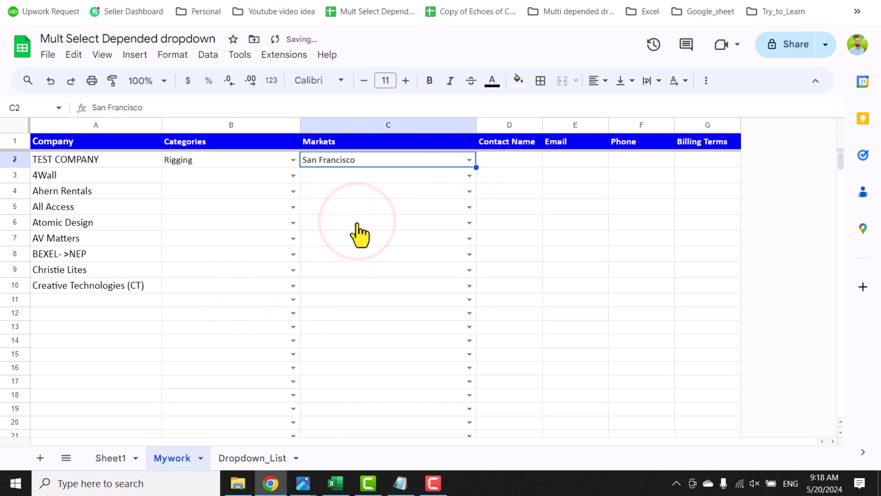
click(471, 160)
click(360, 325)
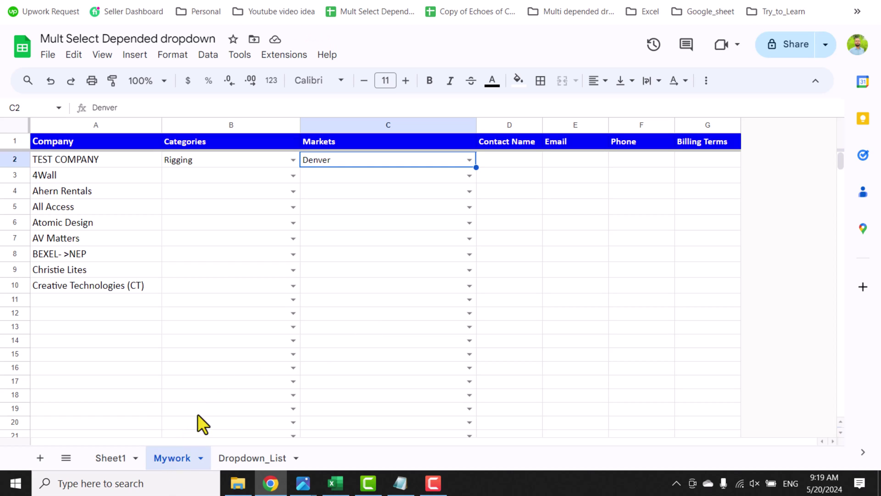
click(623, 3)
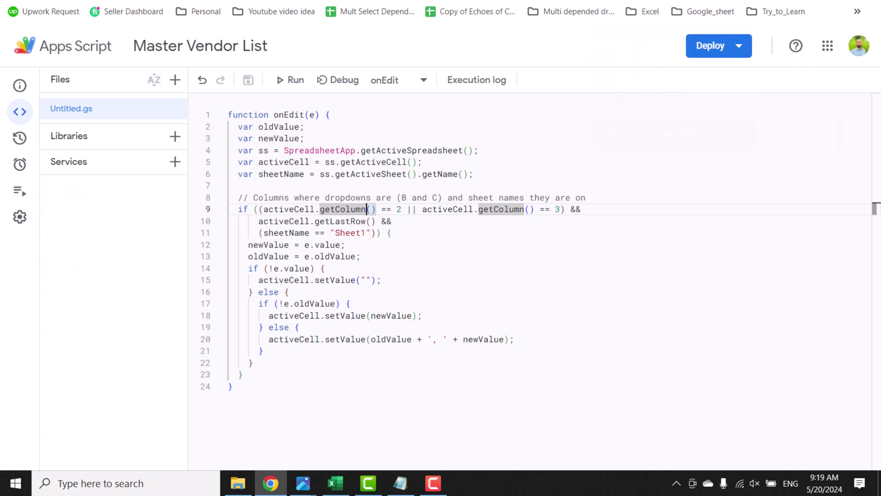
Extend line 11's sheet check to sheetName == "Sheet1" || sheetName == "Mywork" and save the script
click(367, 232)
drag(369, 233, 262, 233)
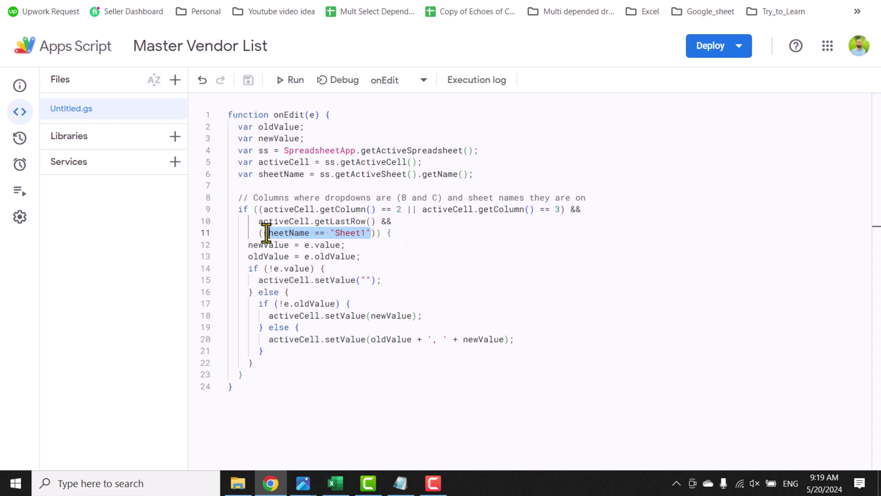
key(ctrl+c)
text(()
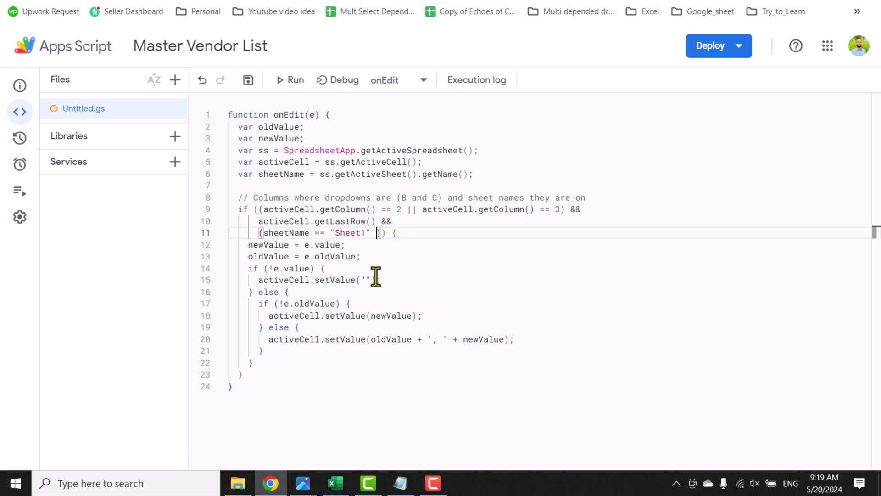
text( || )
text(sheetName == "Sheet2")
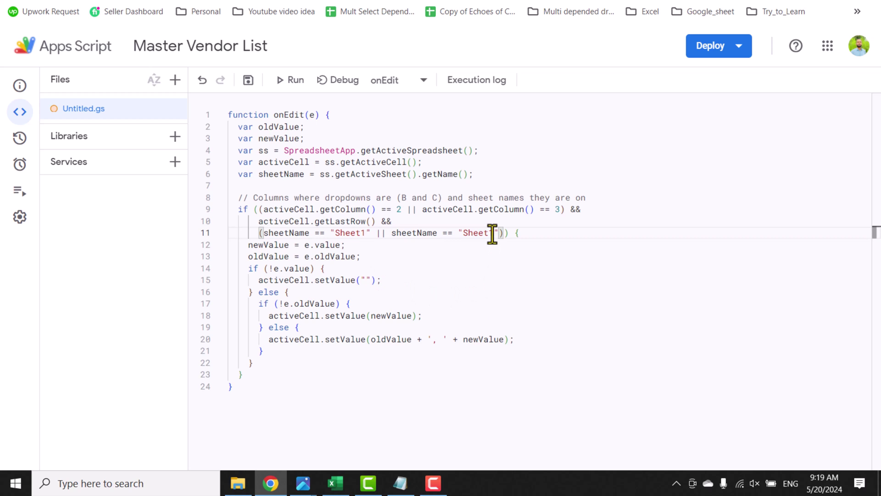
drag(494, 232, 463, 237)
text(Mywork)
click(247, 80)
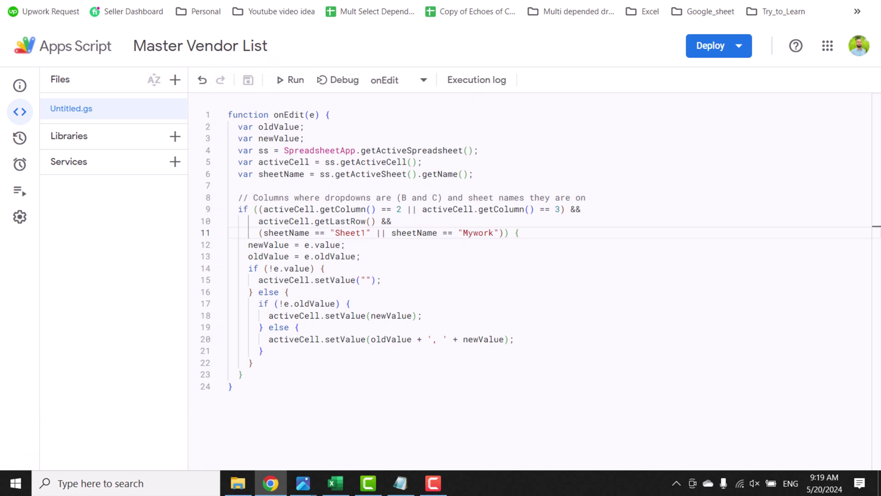
Back on Mywork, add Portland to TEST COMPANY's Markets in C2 alongside Denver
click(490, 2)
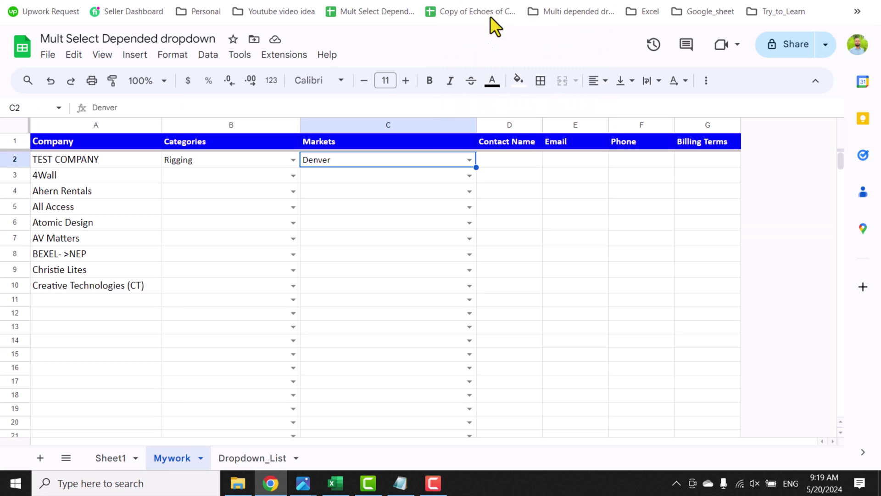
click(469, 161)
click(360, 316)
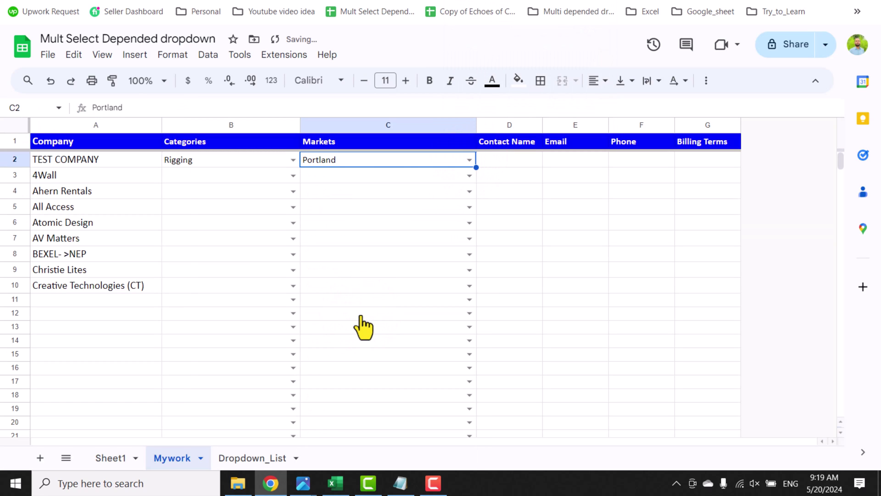